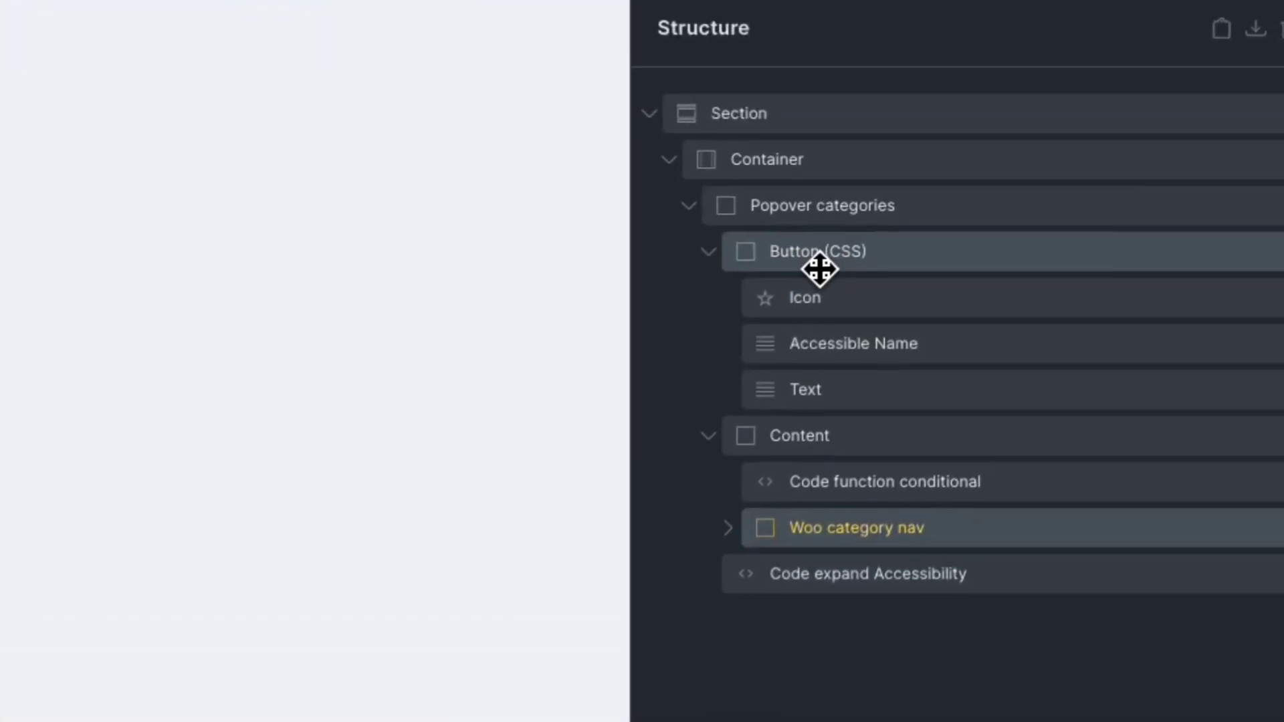
Step: Inspect the popover Button element's custom CSS in its style settings
left_click(998, 195)
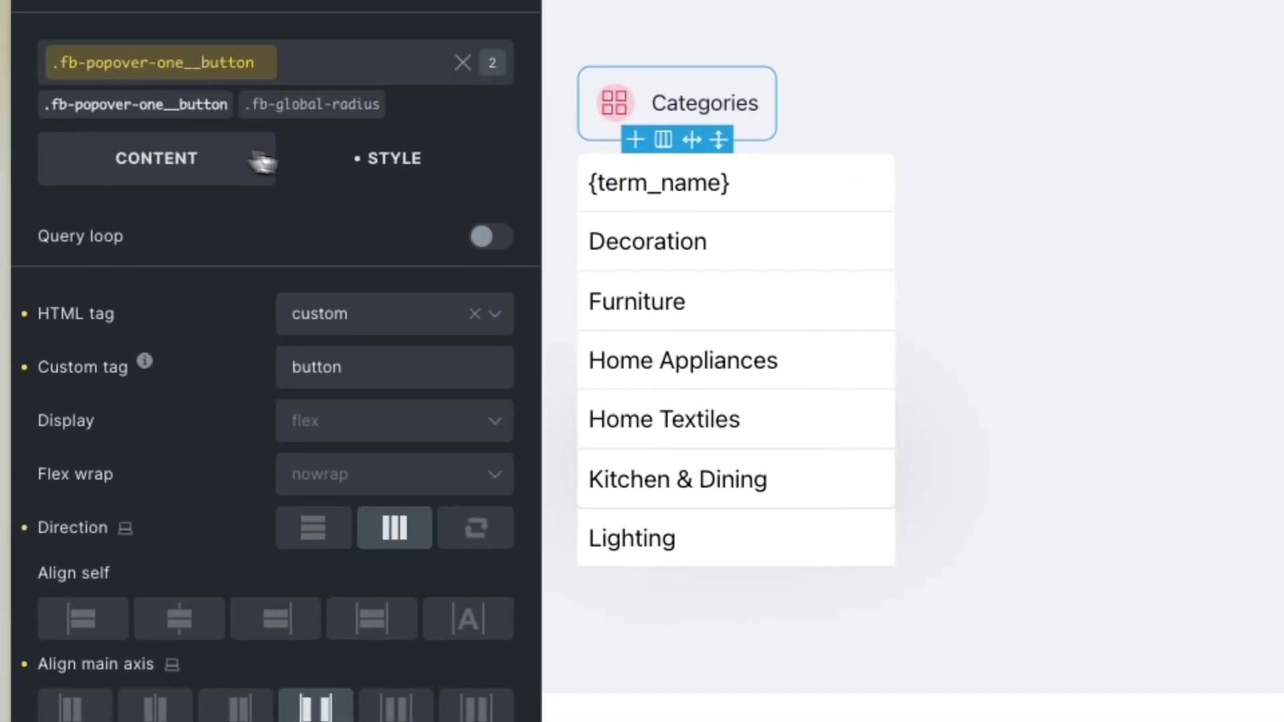
left_click(294, 170)
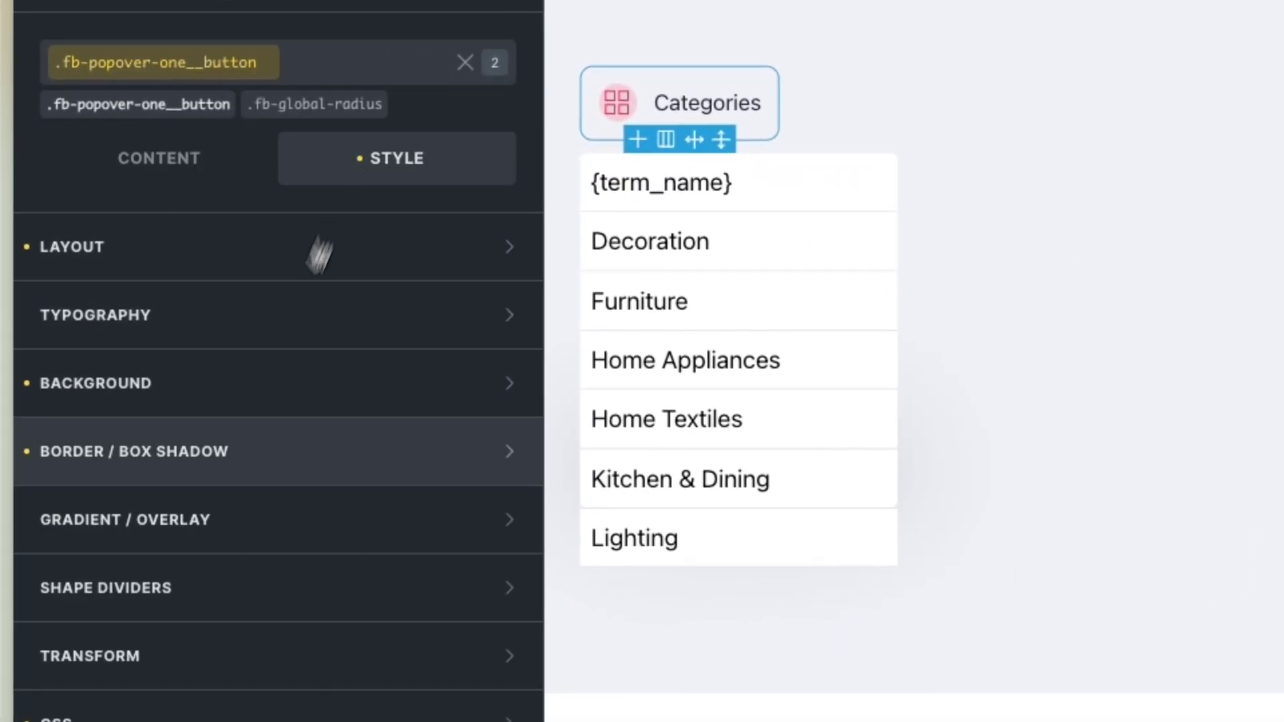
left_click(278, 719)
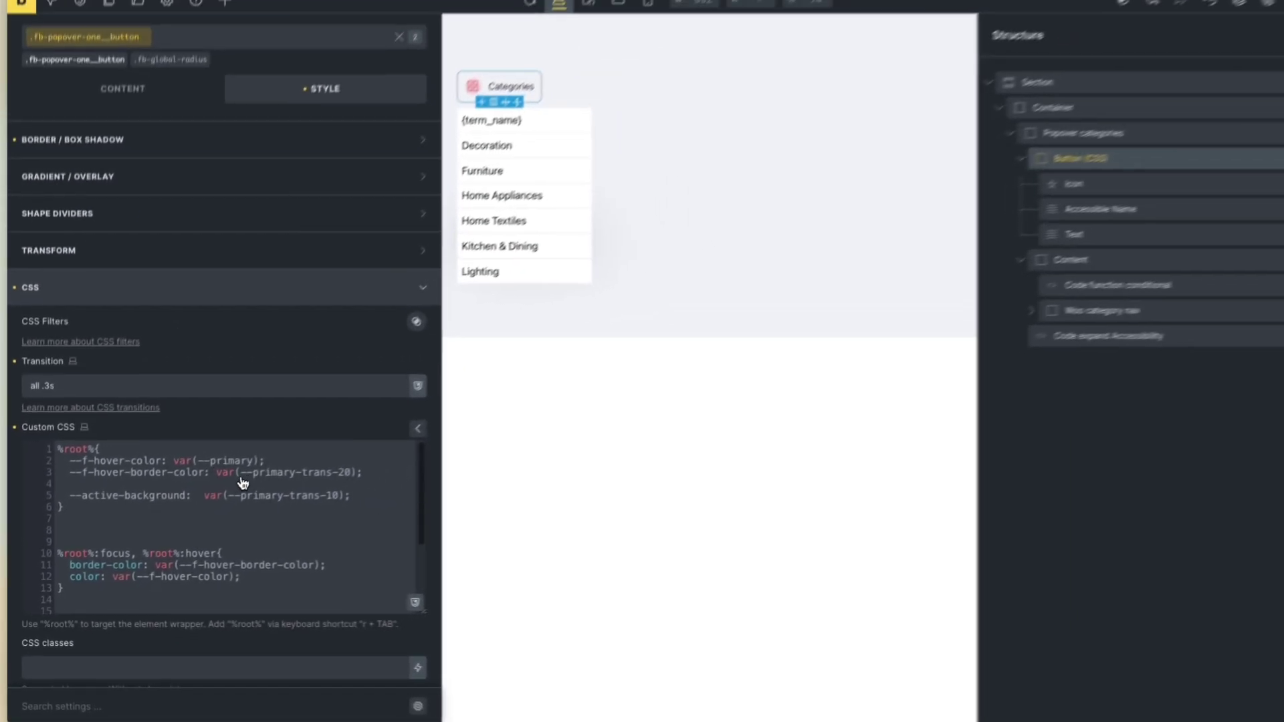
Step: Check the button's Text and Accessible Name elements, then view the Code function conditional's PHP
left_click(1000, 263)
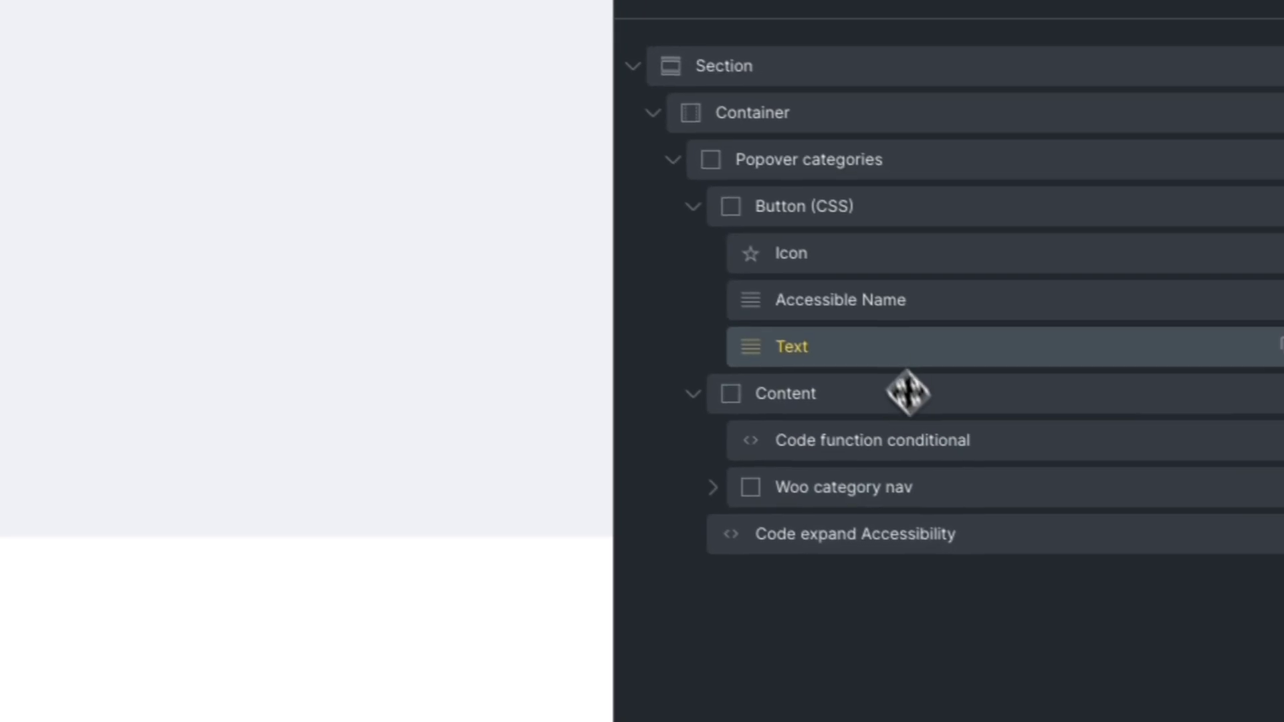
left_click(1021, 262)
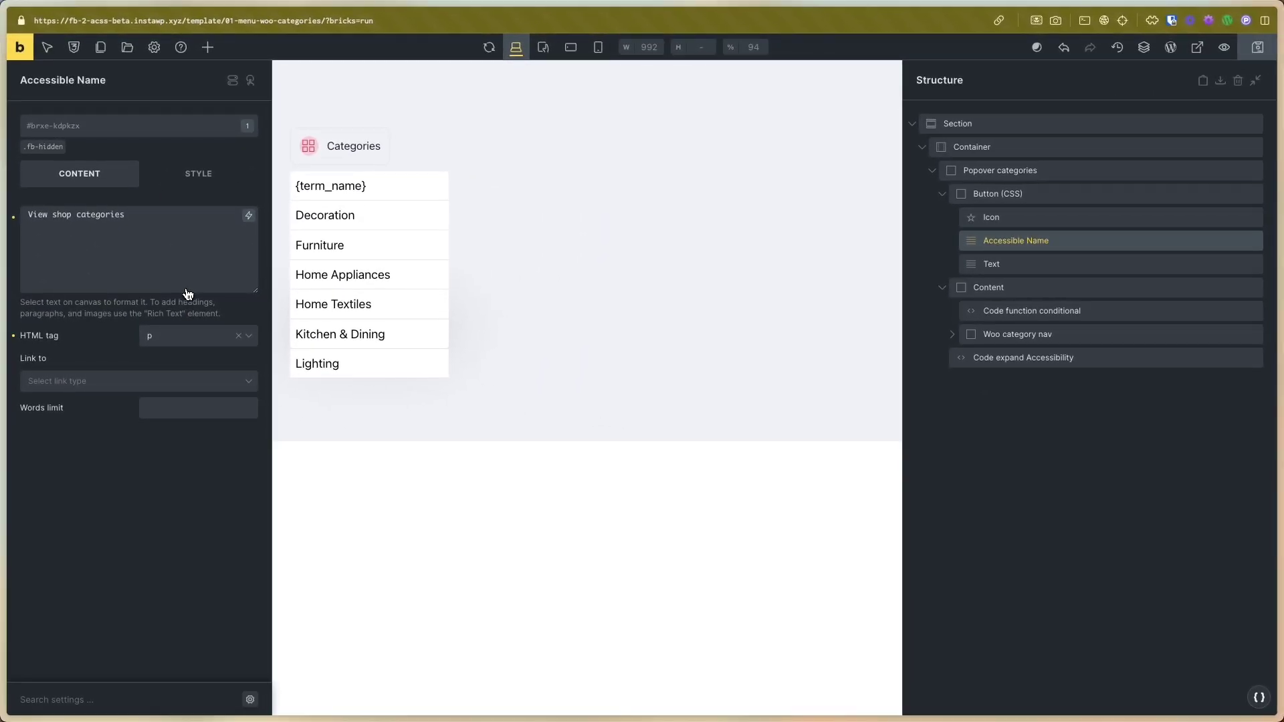
left_click(981, 266)
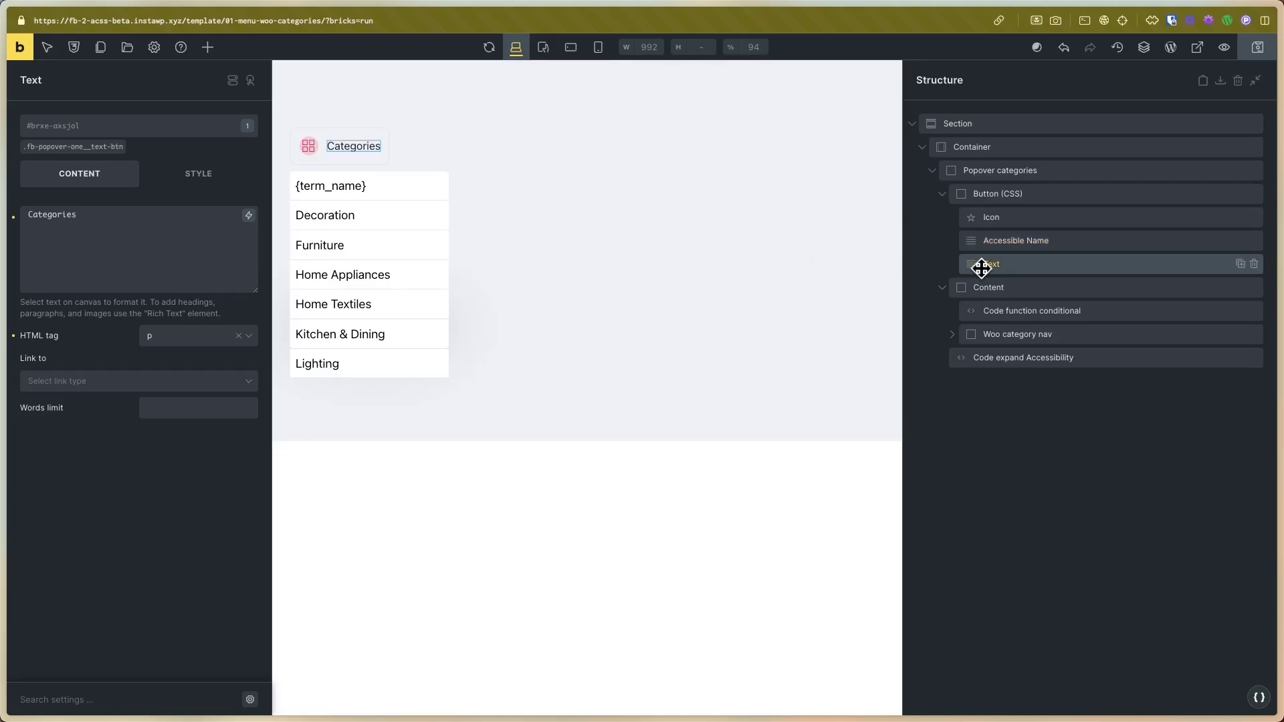
left_click(975, 240)
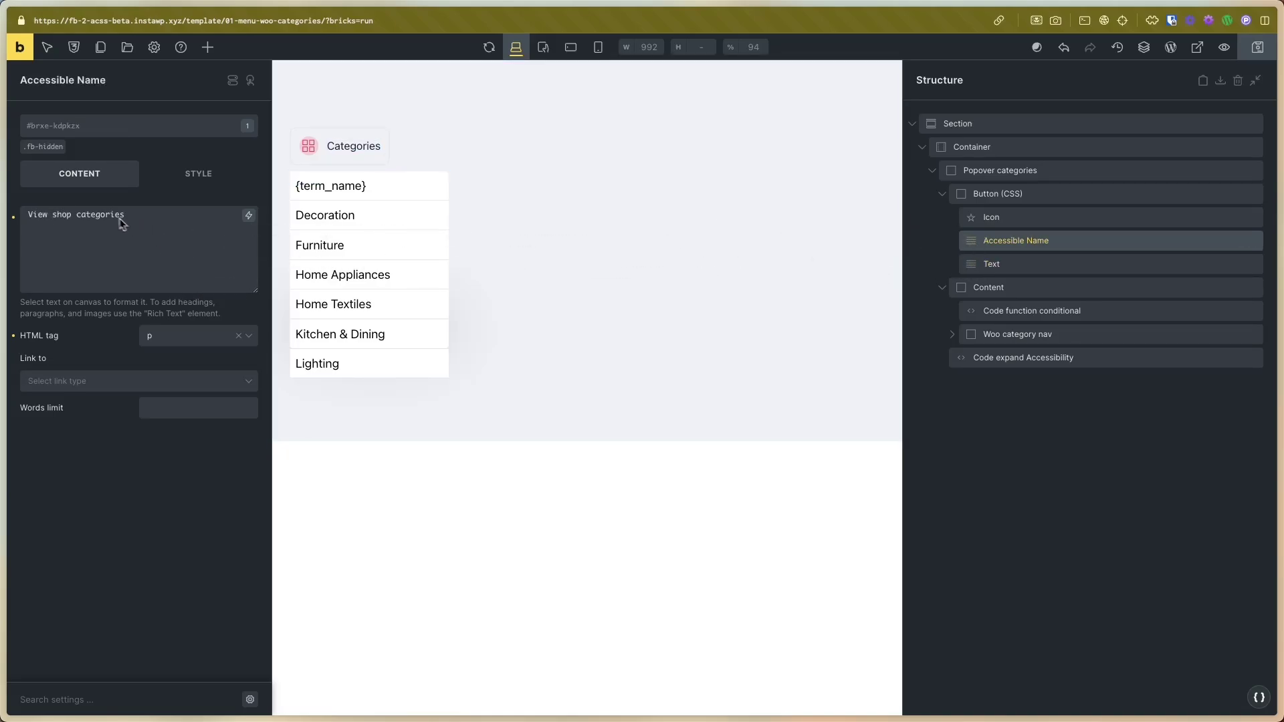
left_click(1011, 310)
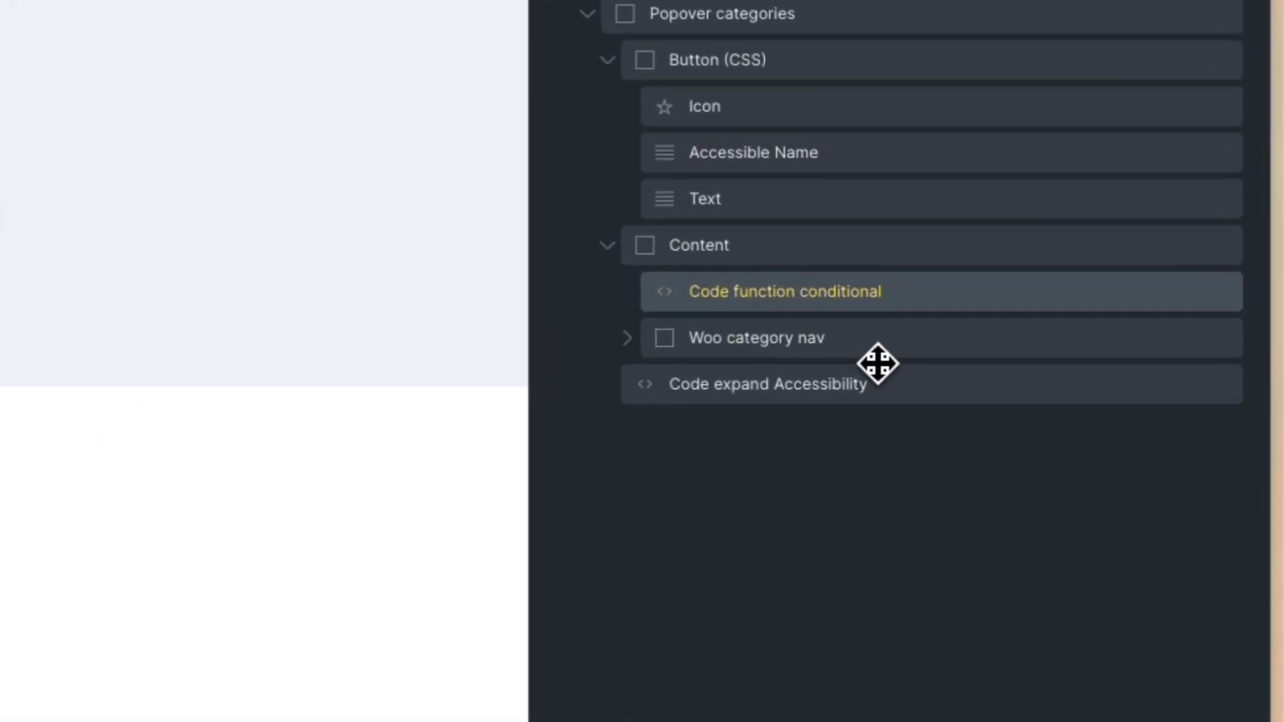
key("ctrl+Tab")
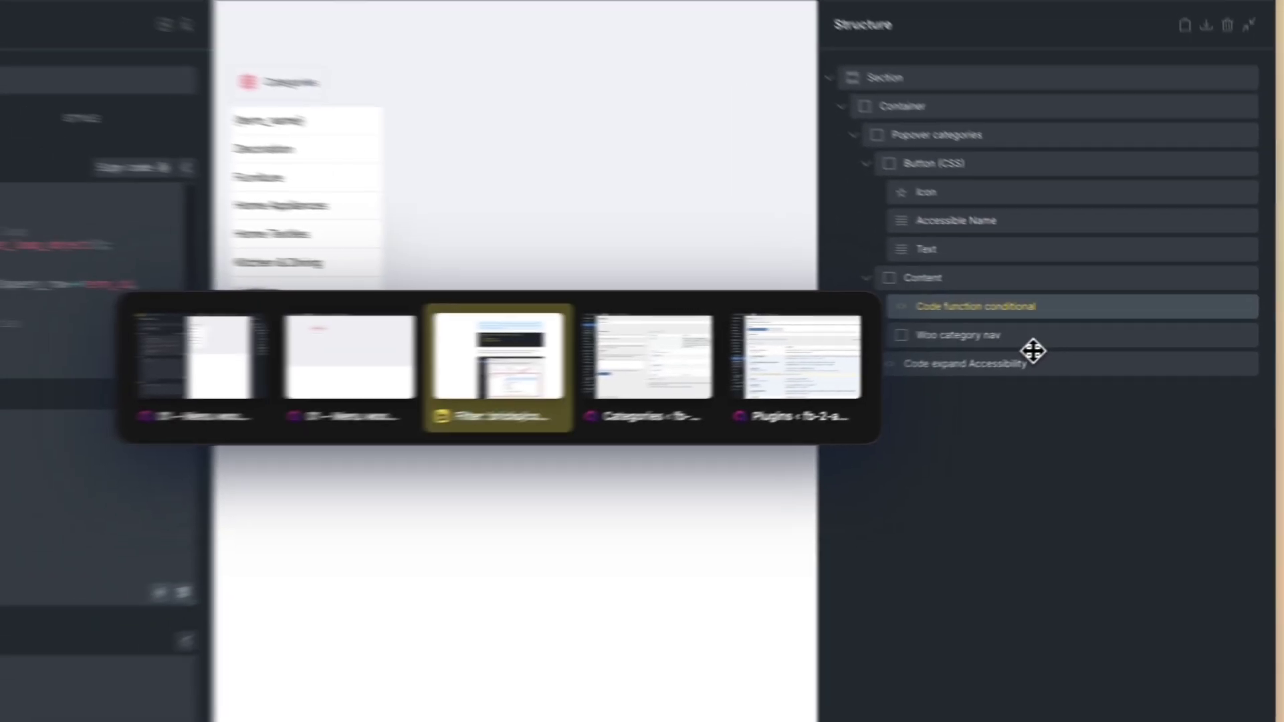
key("ctrl+Tab")
key("ctrl+Tab")
key("ctrl+Tab")
key("ctrl+Tab")
key("ctrl+Tab")
key("ctrl+Tab")
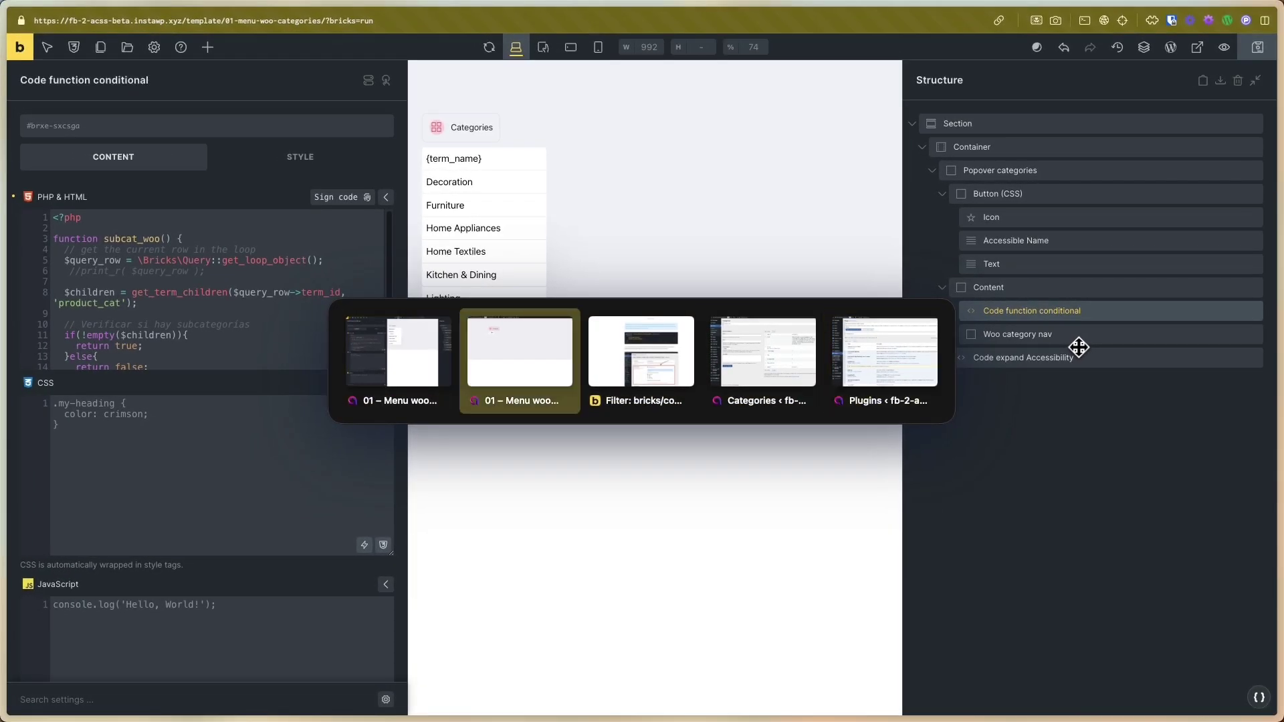
key("ctrl+Tab")
key("ctrl+Tab")
key("ctrl+Tab")
key("ctrl+Tab")
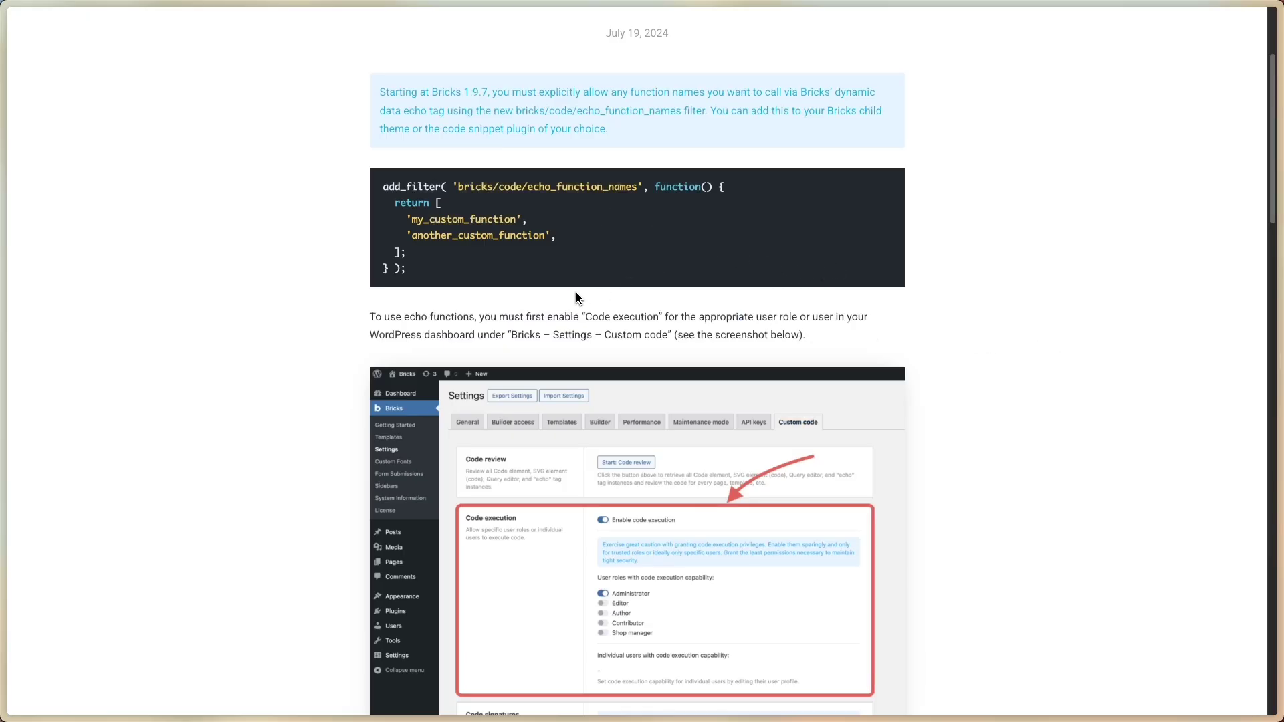
key("ctrl+Tab")
key("ctrl+Tab")
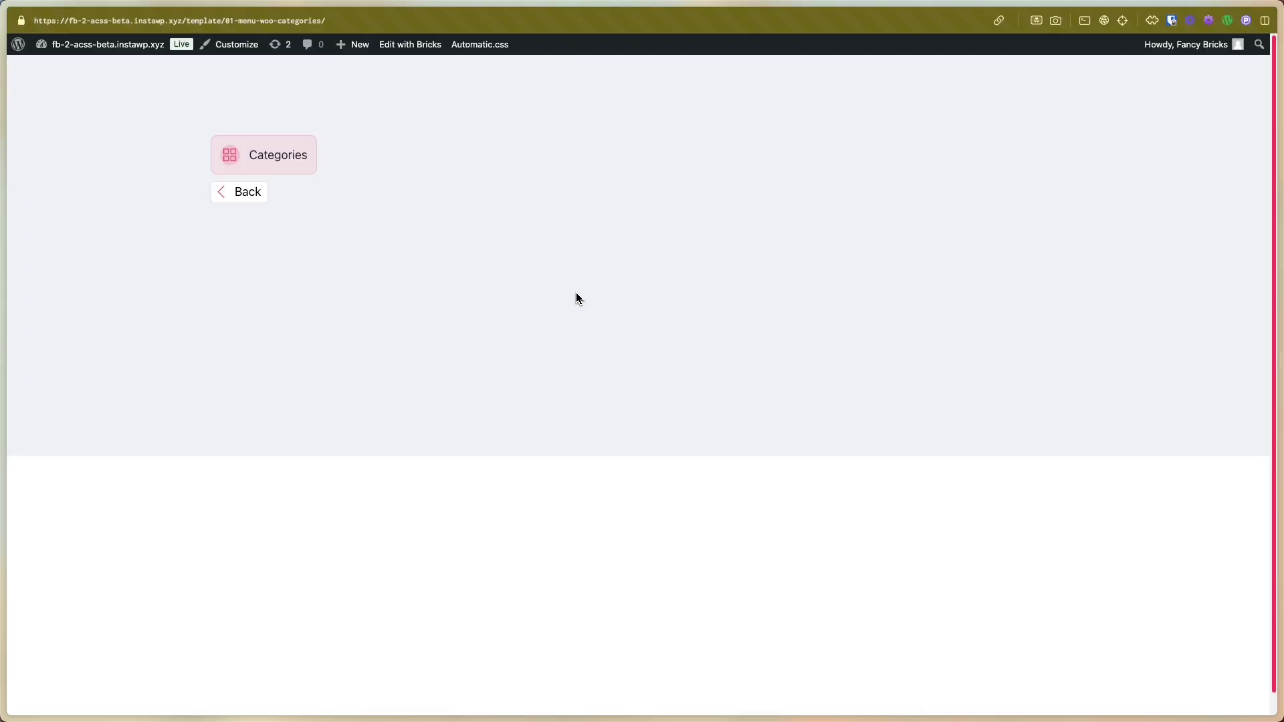
key("ctrl+Tab")
key("ctrl+Tab")
key("ctrl+Tab")
key("ctrl+Tab")
key("ctrl+Tab")
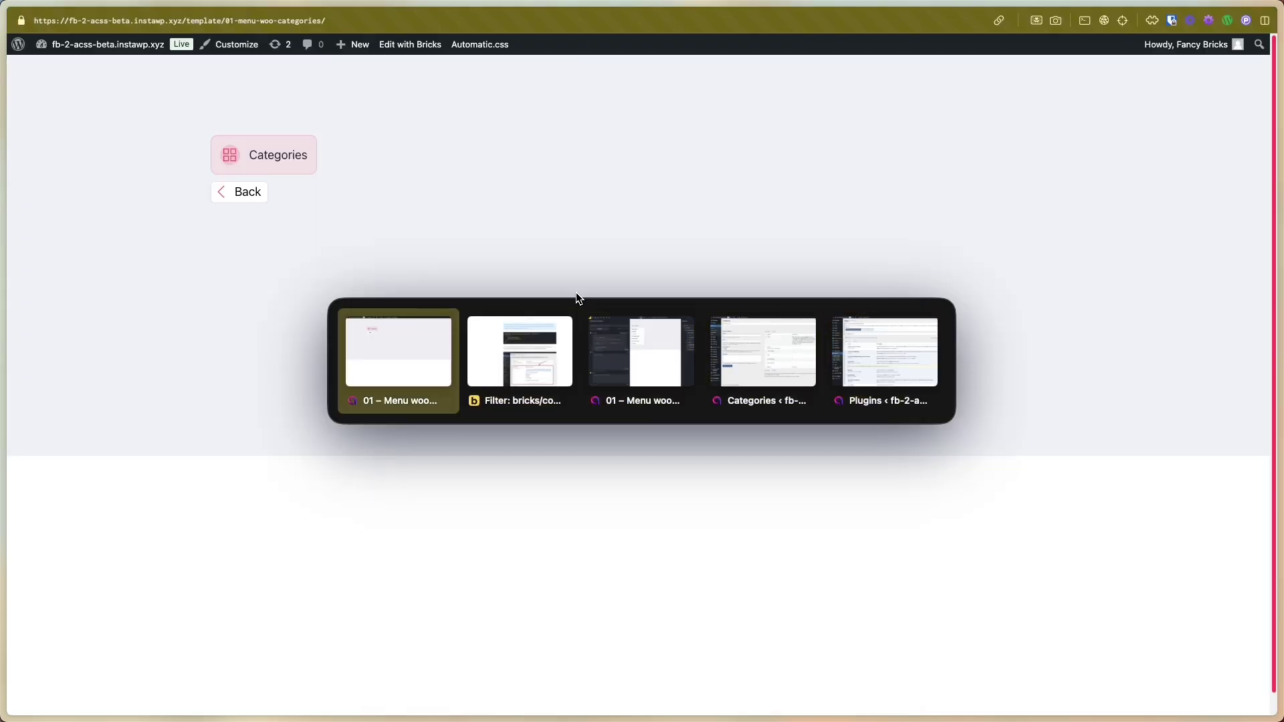
key("ctrl+Tab")
key("ctrl+Tab")
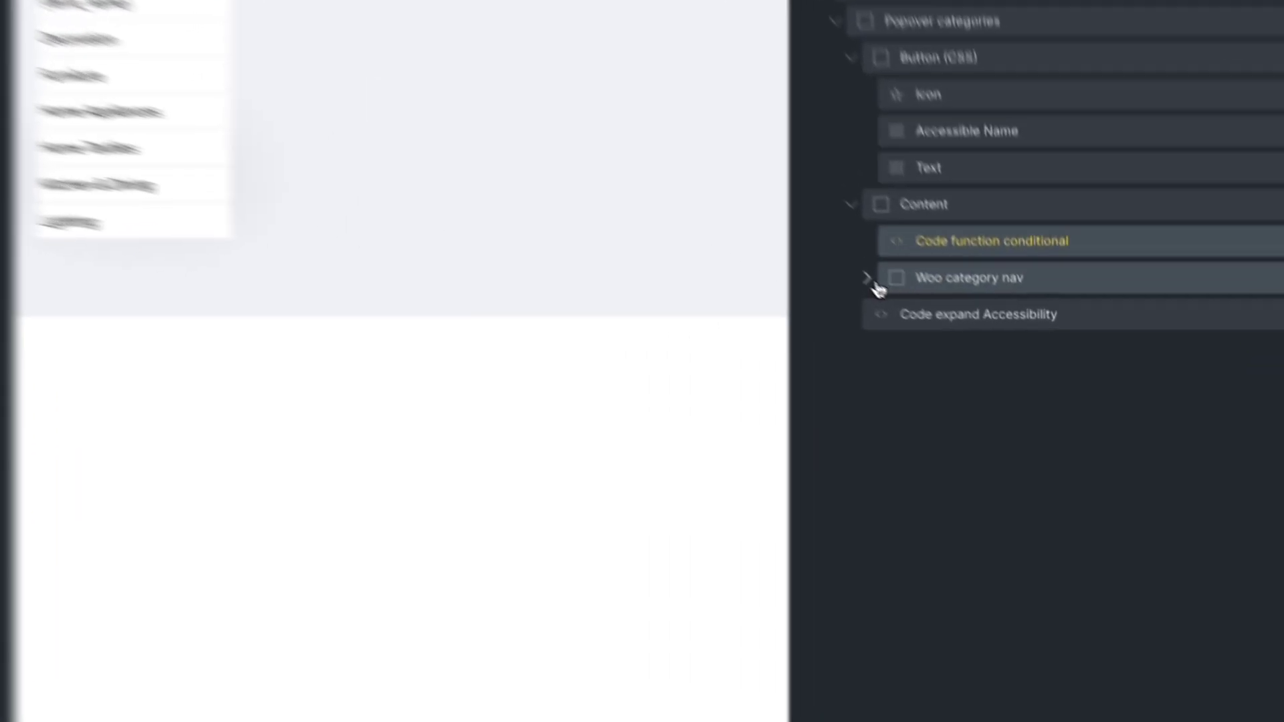
Step: Expand Woo category nav and check the Item element's query settings
left_click(952, 335)
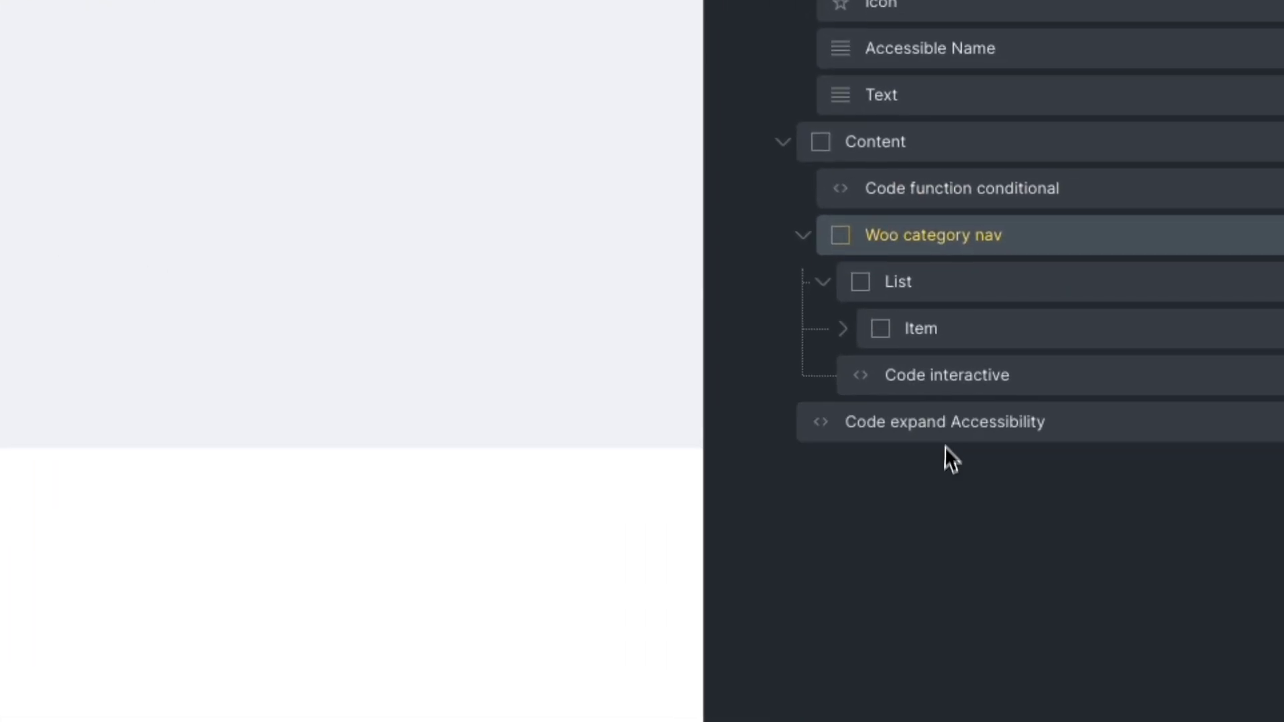
left_click(951, 343)
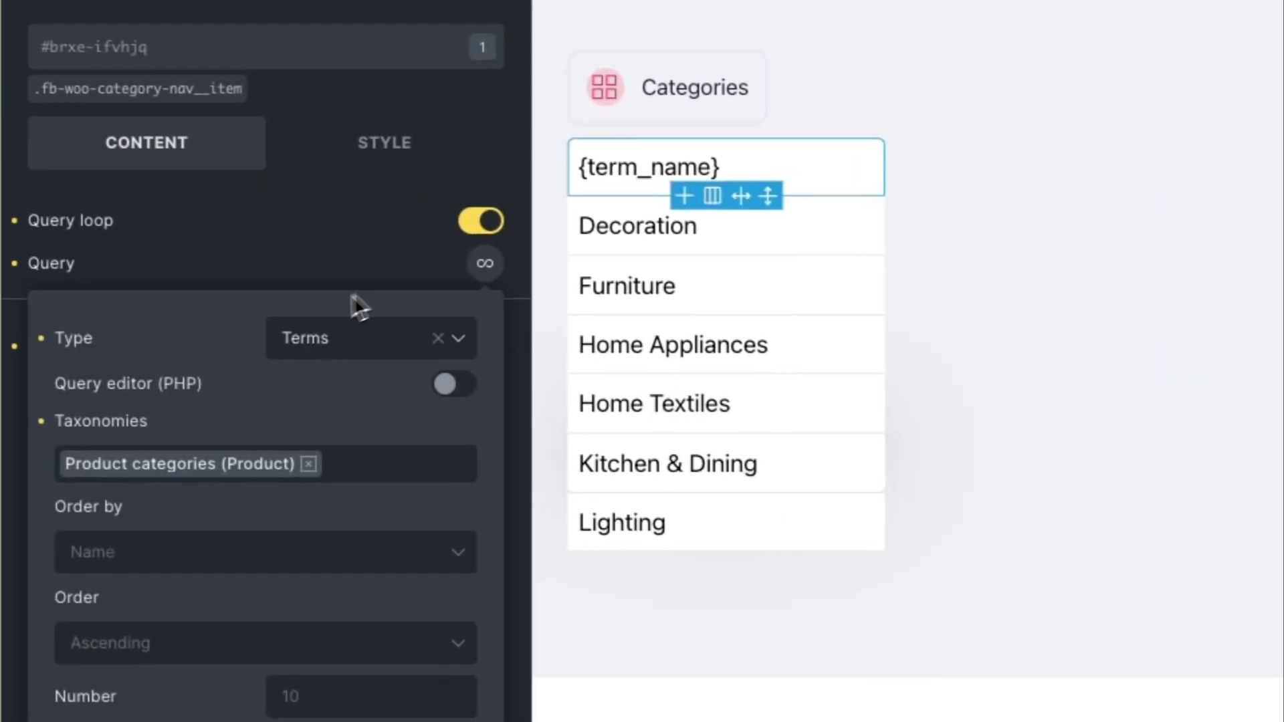
left_click(310, 264)
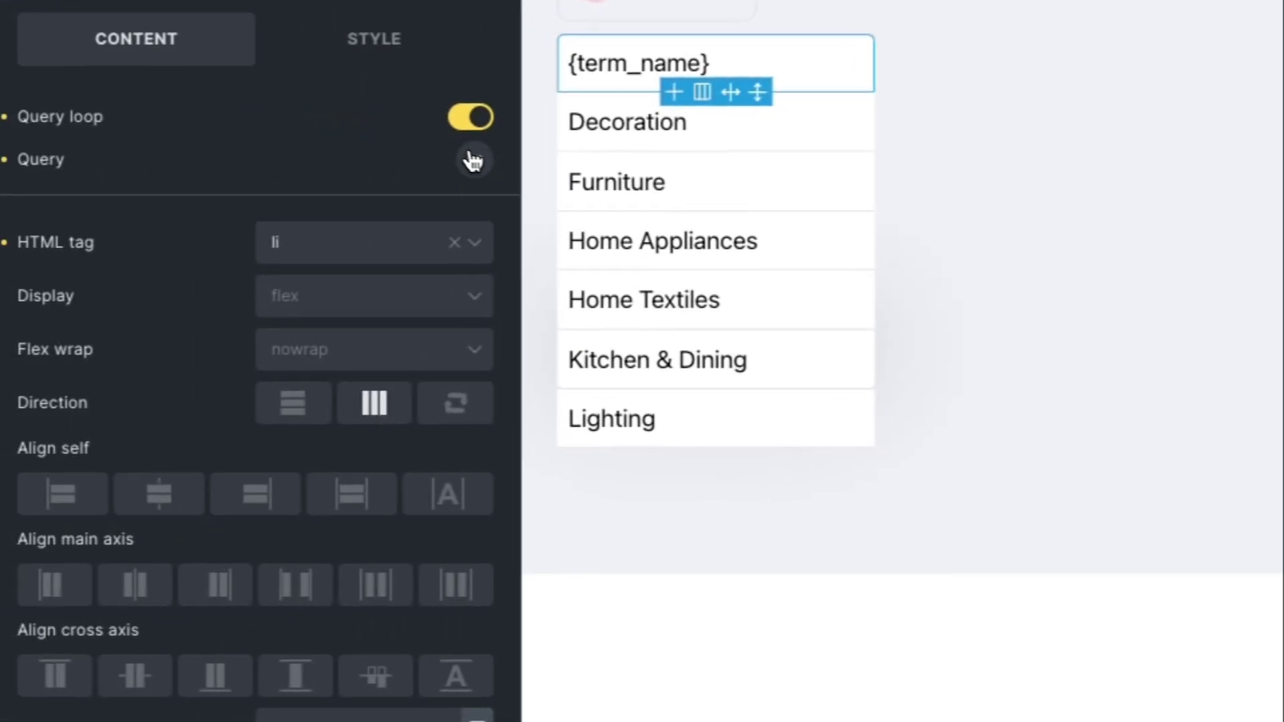
left_click(496, 265)
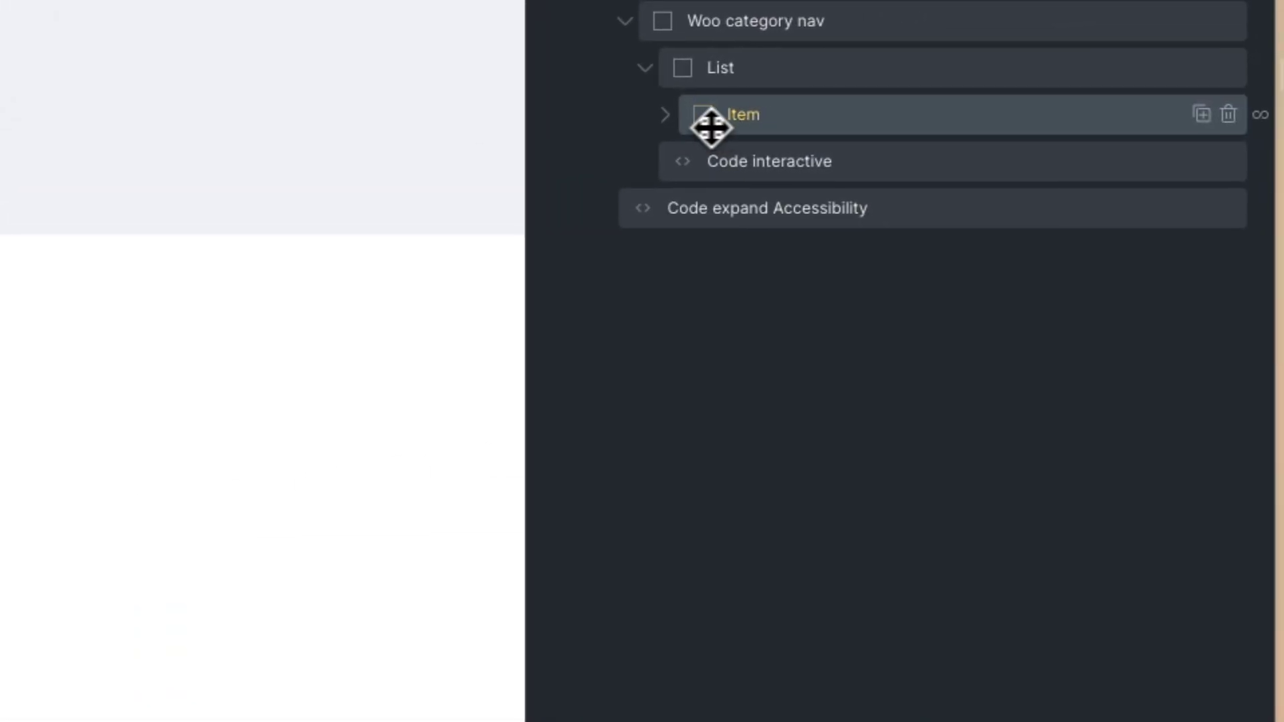
Step: Expand the Item, its nested List and the deepest Button sub element
left_click(660, 117)
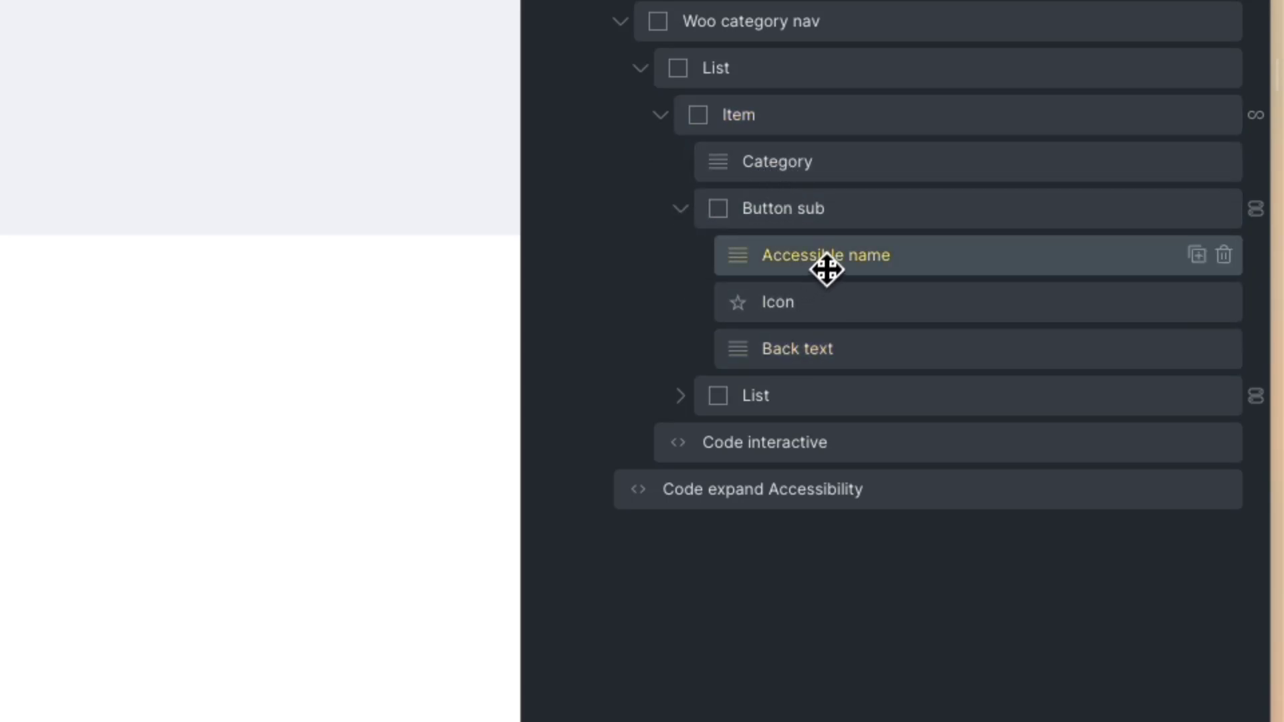
left_click(679, 397)
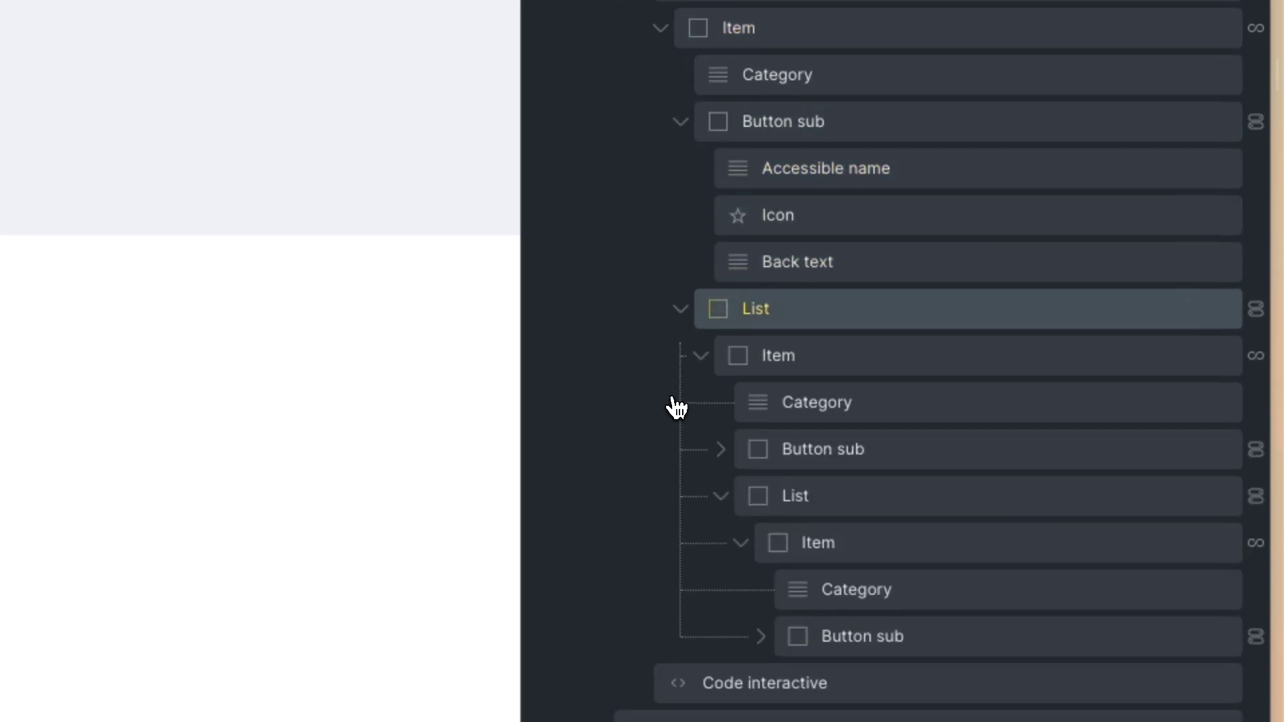
scroll(809, 488, "down", 1)
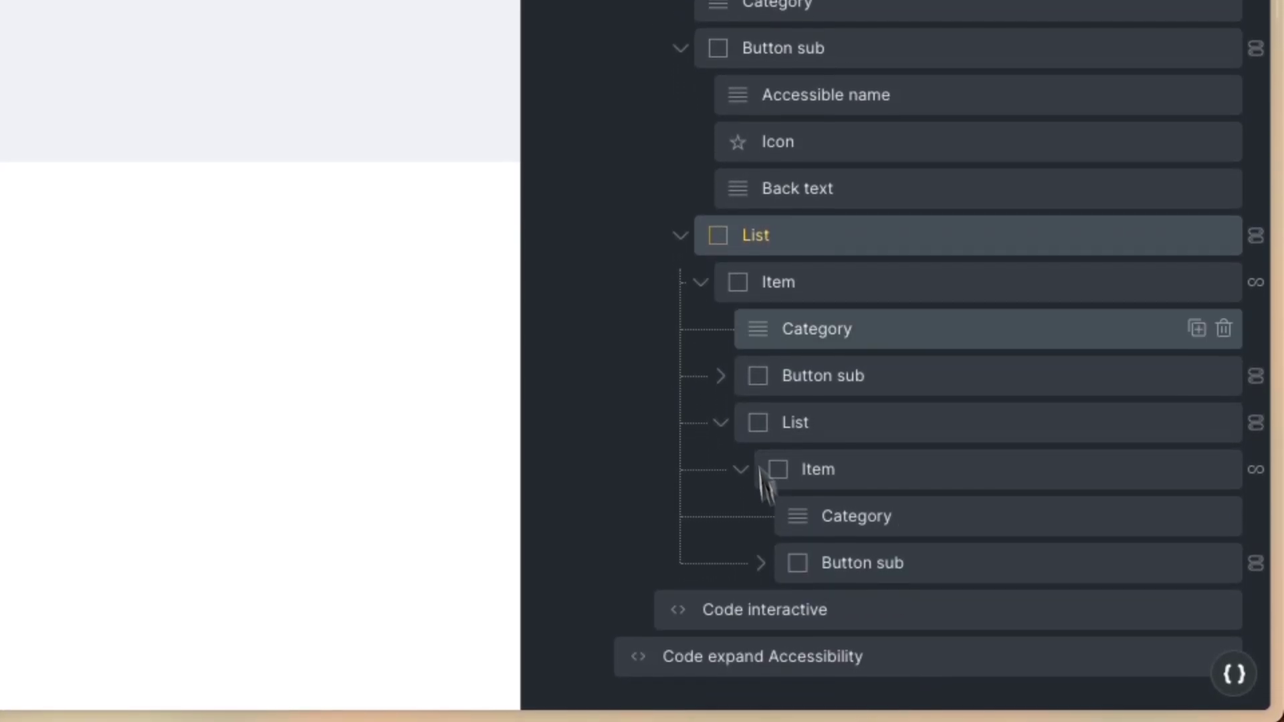
left_click(765, 573)
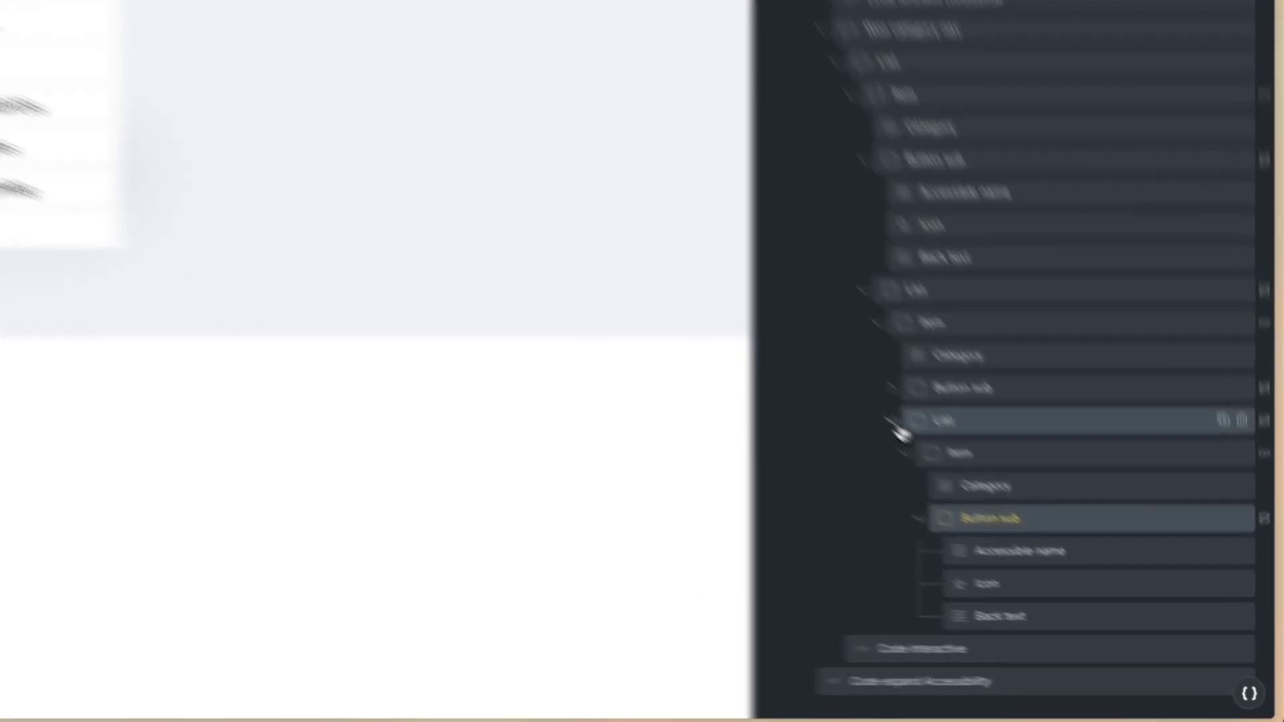
Step: Duplicate the nested category List and move the inner Button sub into the new level
left_click(1005, 502)
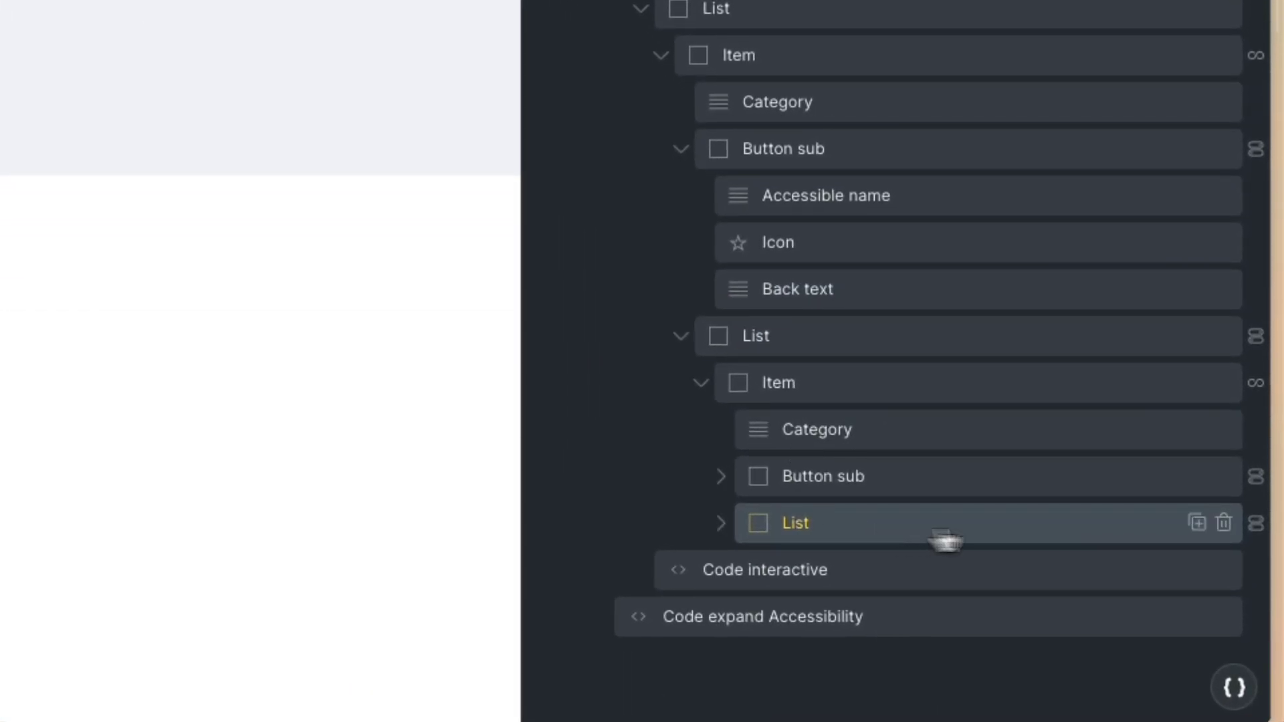
left_click(1197, 522)
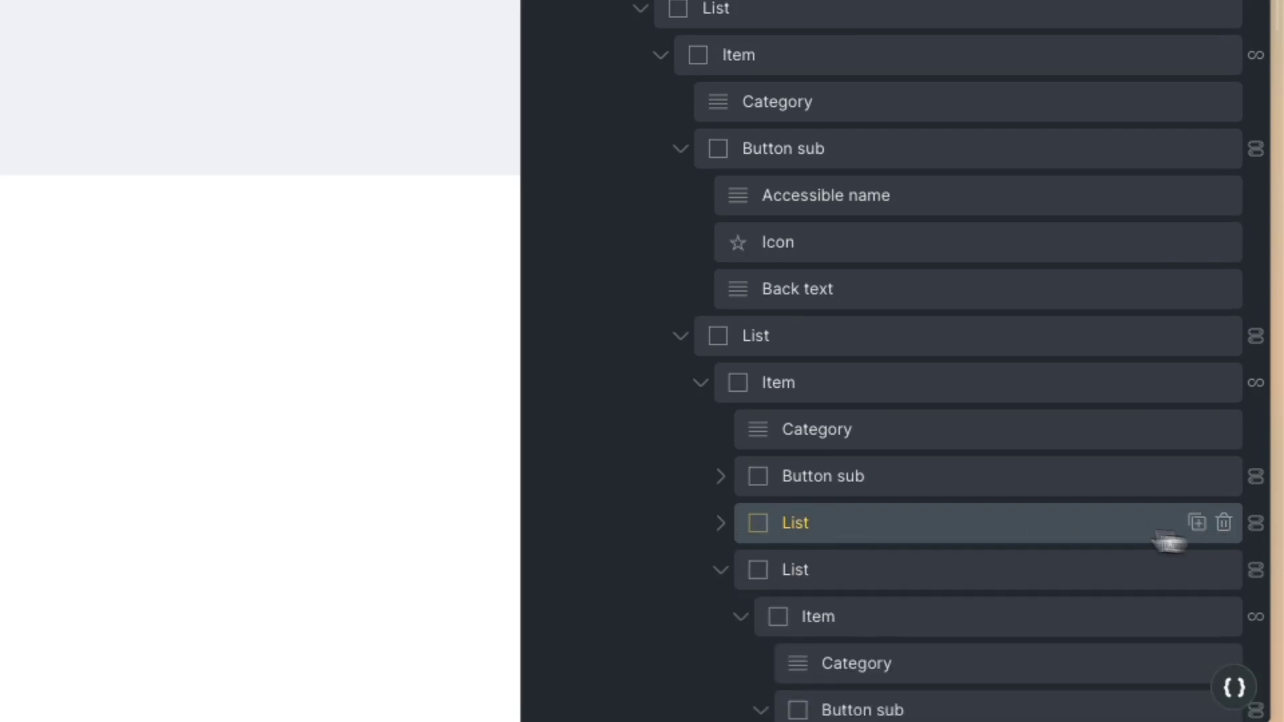
scroll(761, 531, "down", 3)
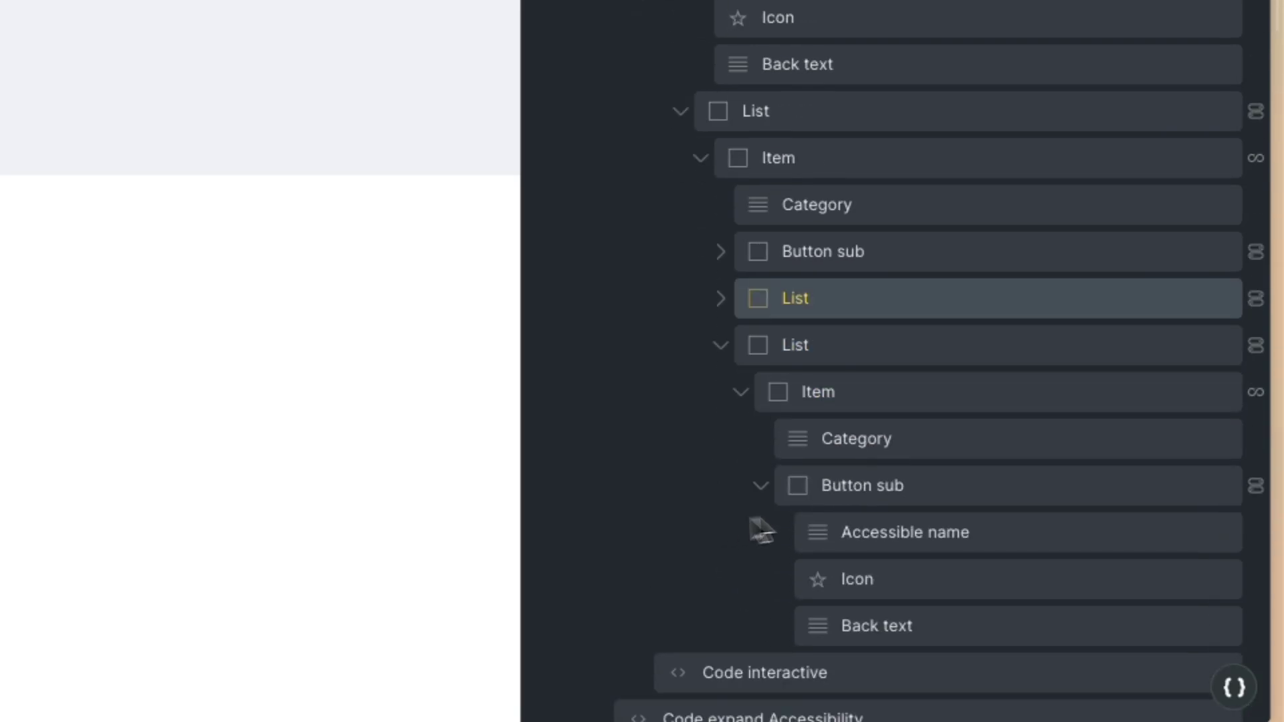
left_click(725, 347)
left_click(721, 523)
scroll(722, 532, "down", 3)
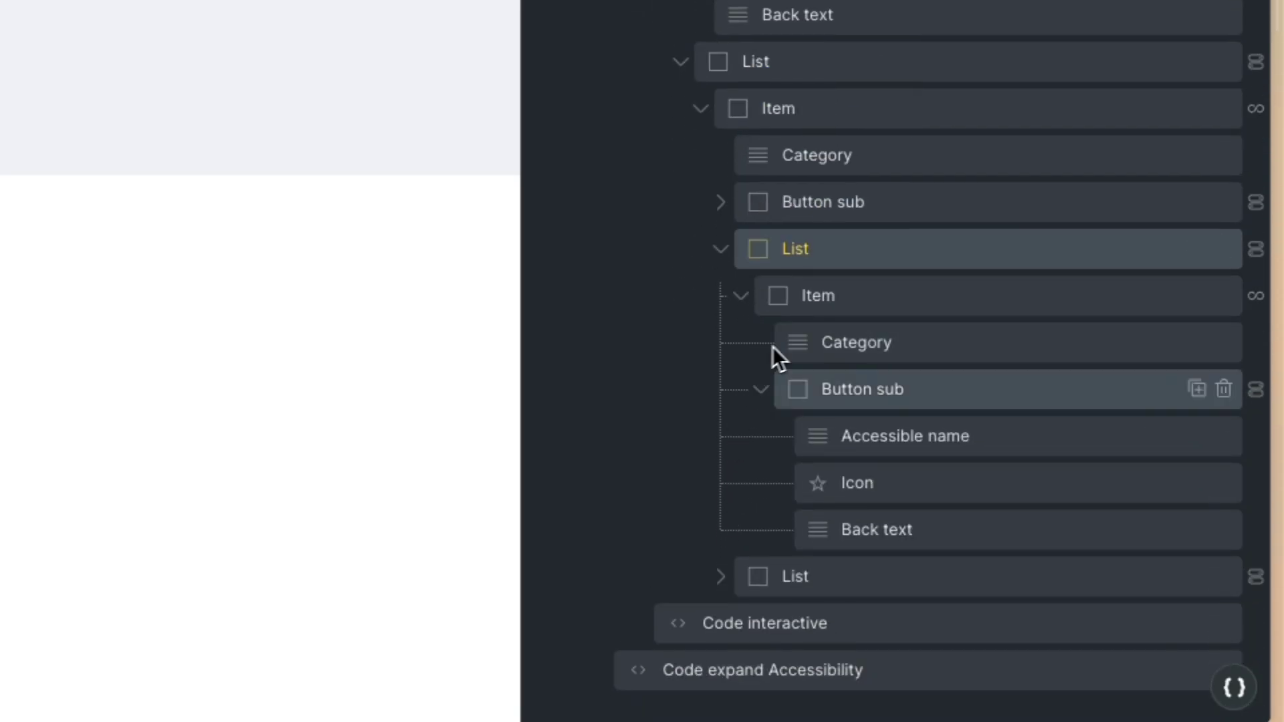
left_click_drag(782, 405, 789, 541)
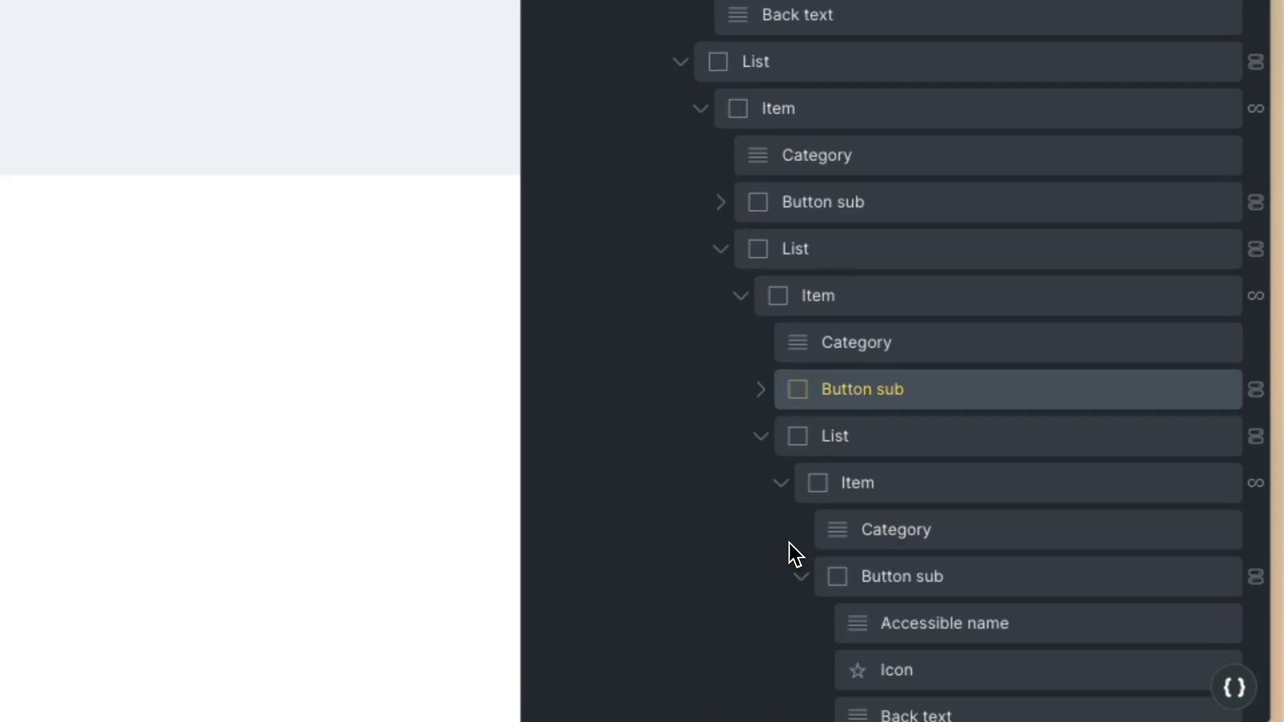
Step: Delete the extra List and select the top-level category Item
left_click(759, 423)
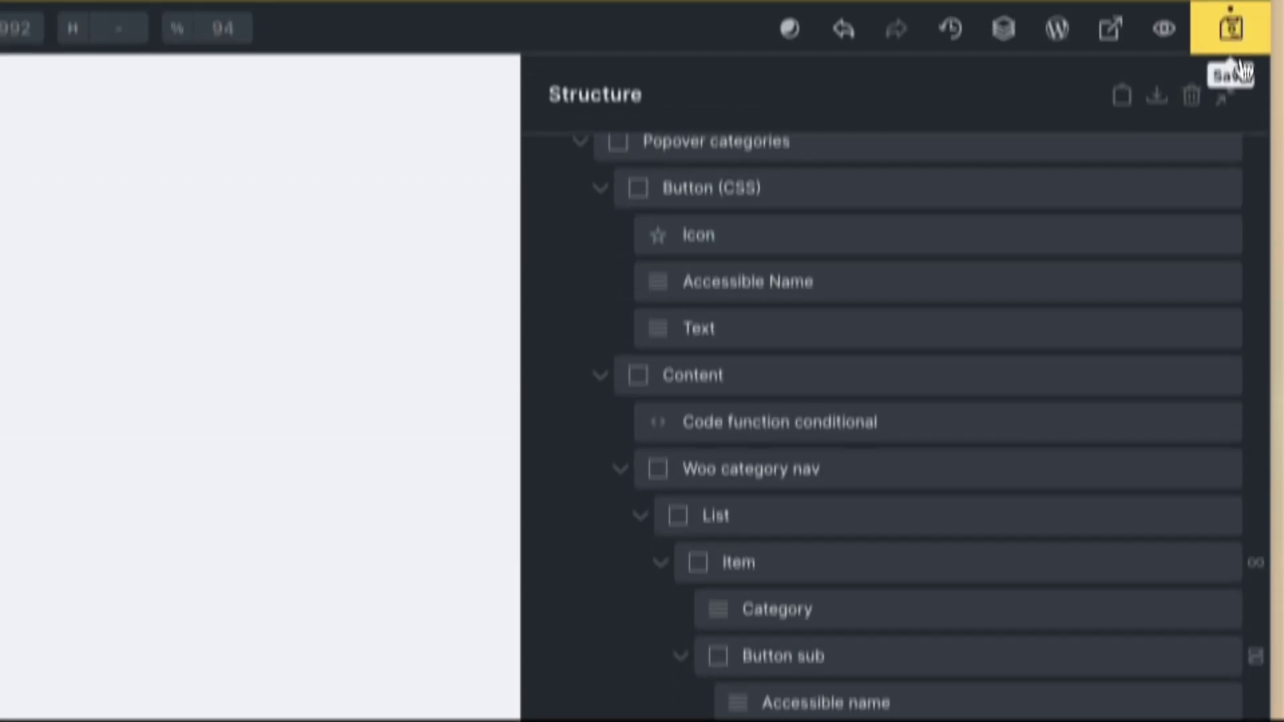
left_click(1237, 63)
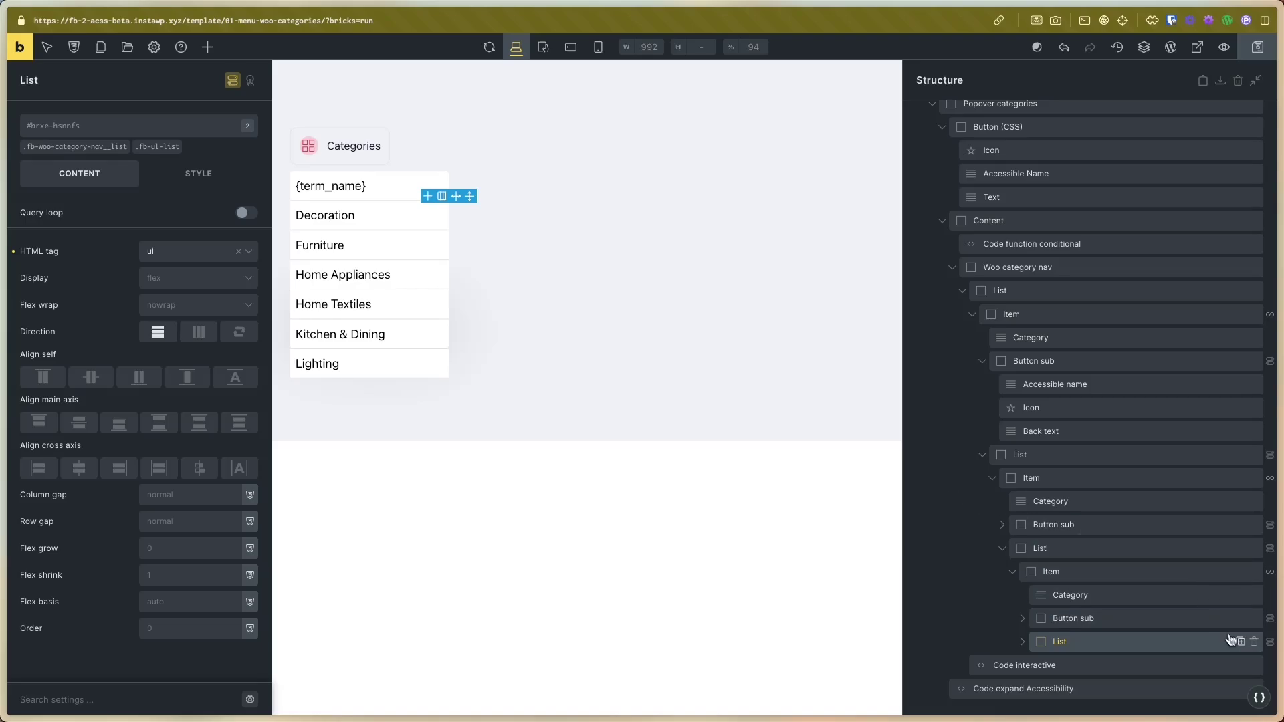
left_click(1253, 644)
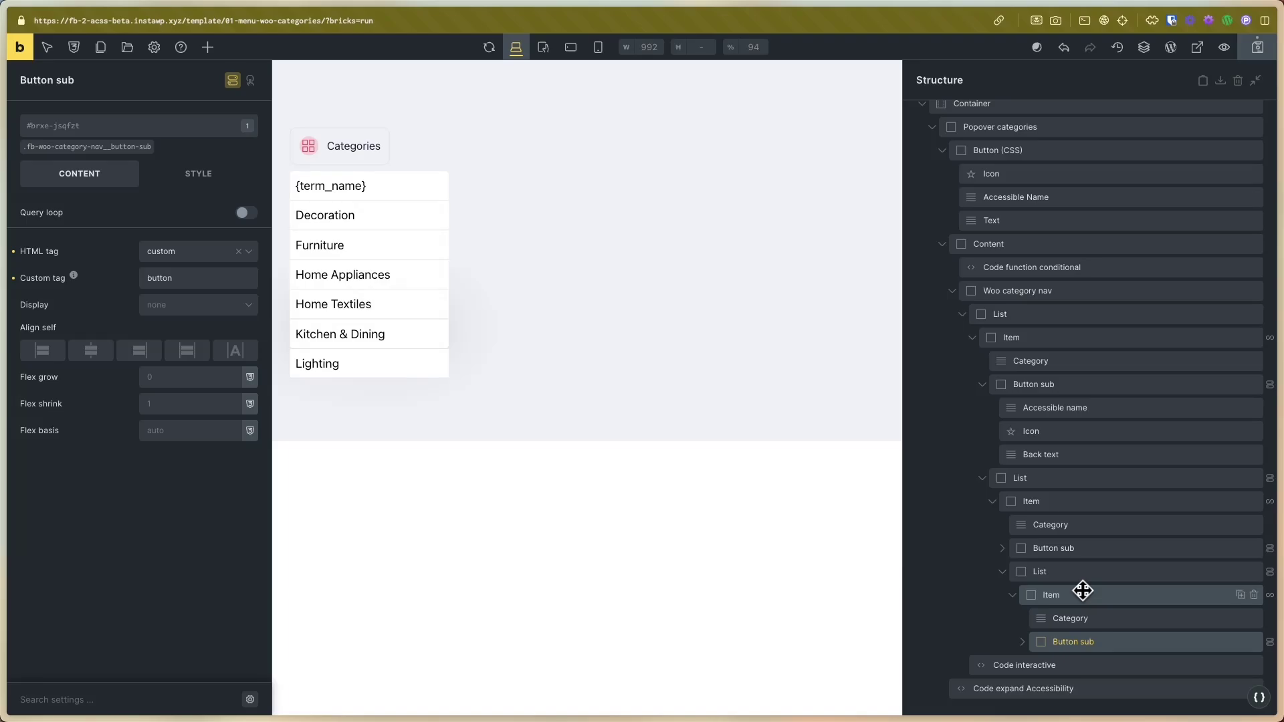
left_click(1034, 334)
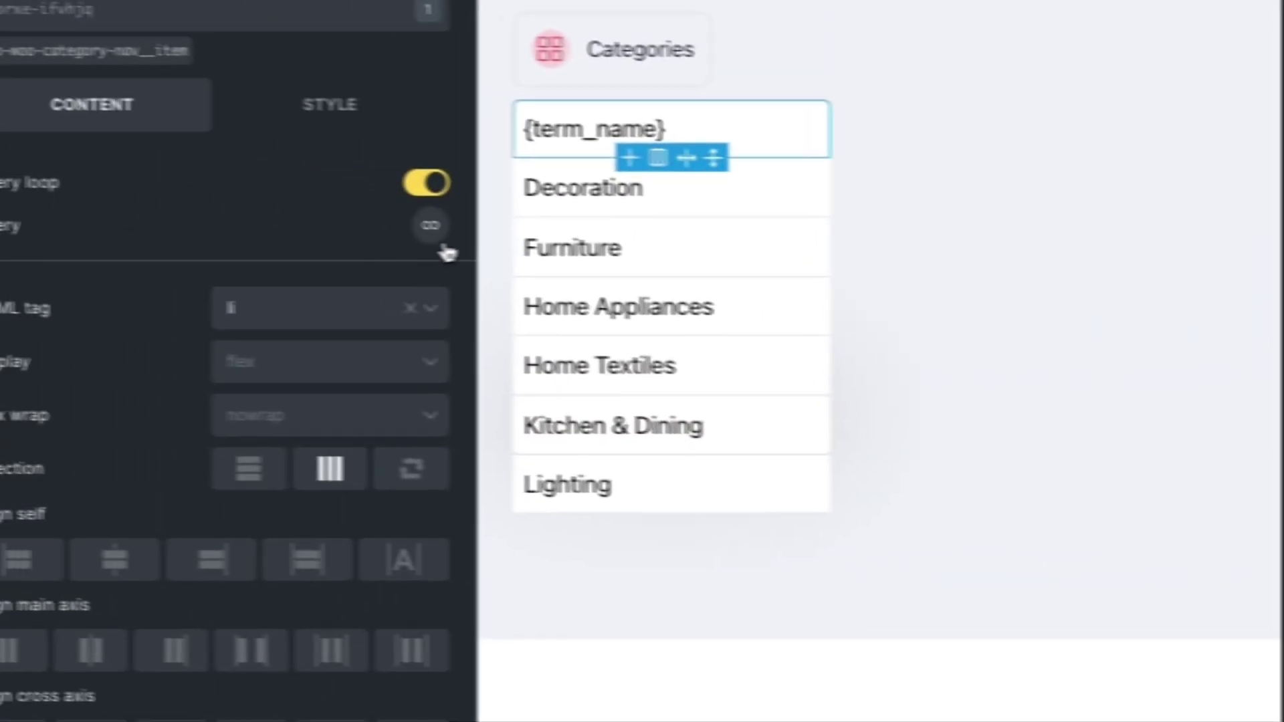
Step: Switch the top-level Item's query taxonomy from Product categories to post Categories
left_click(424, 223)
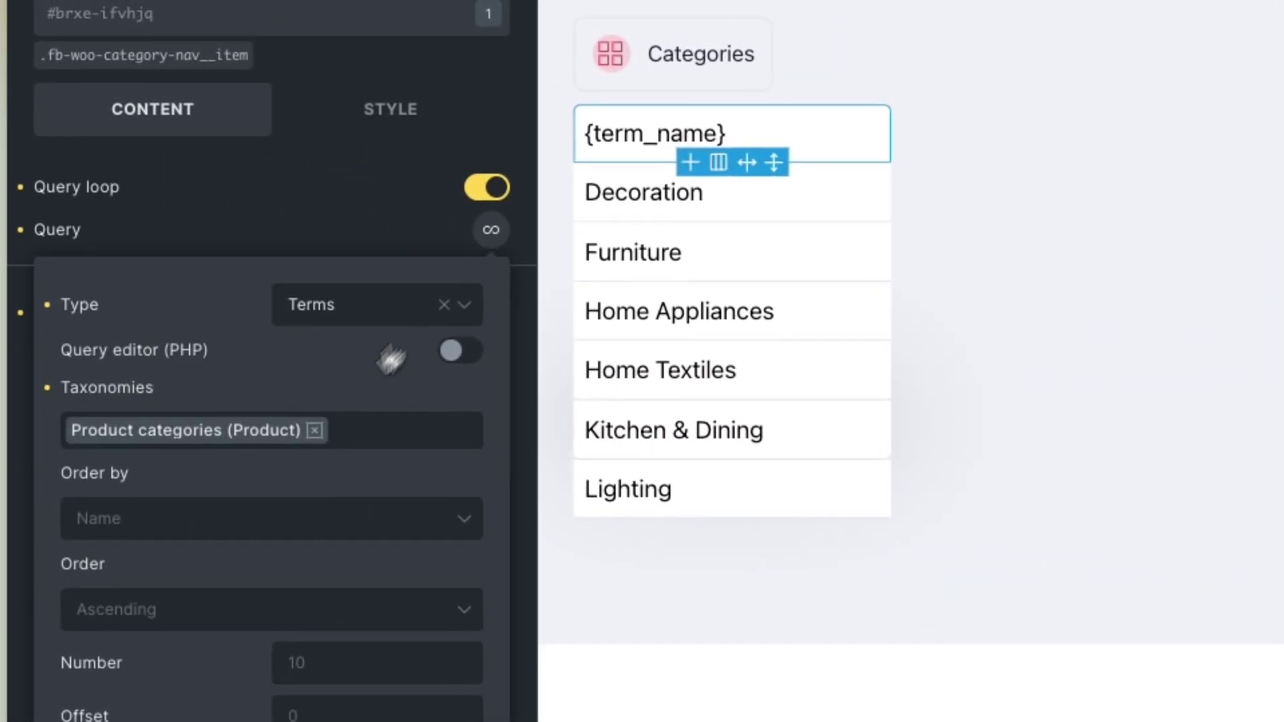
left_click(321, 431)
left_click(254, 438)
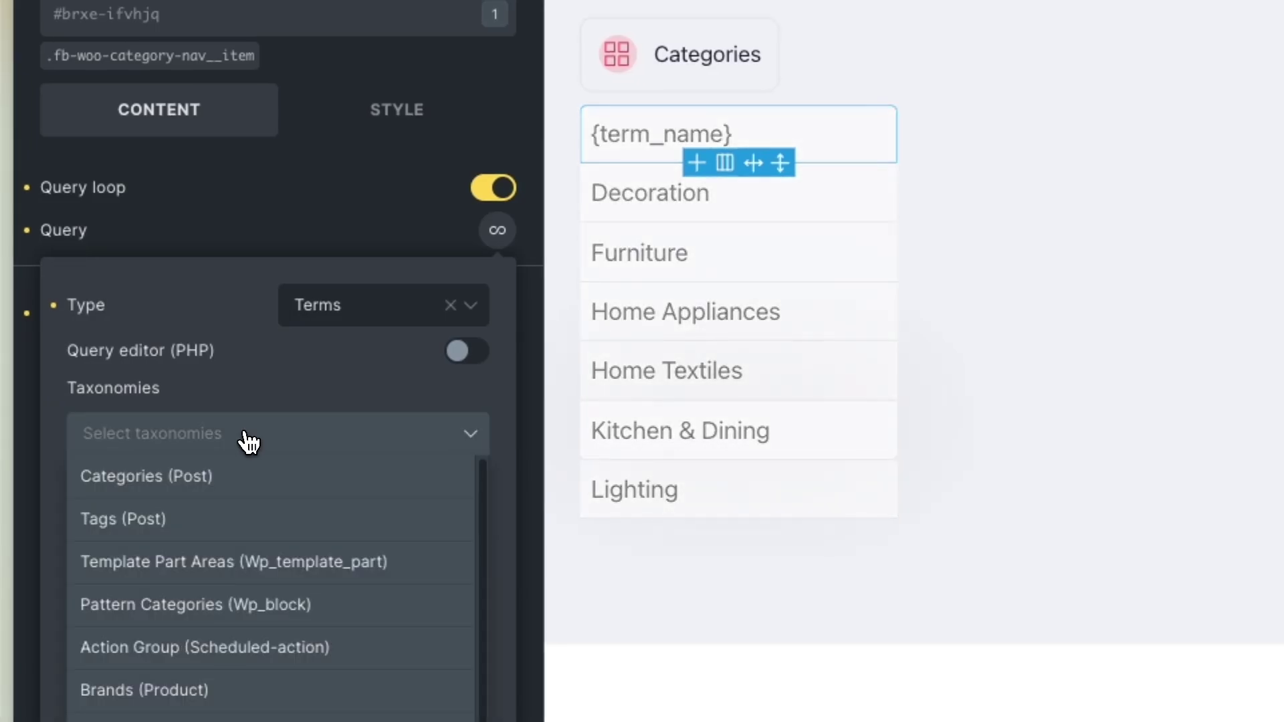
left_click(221, 481)
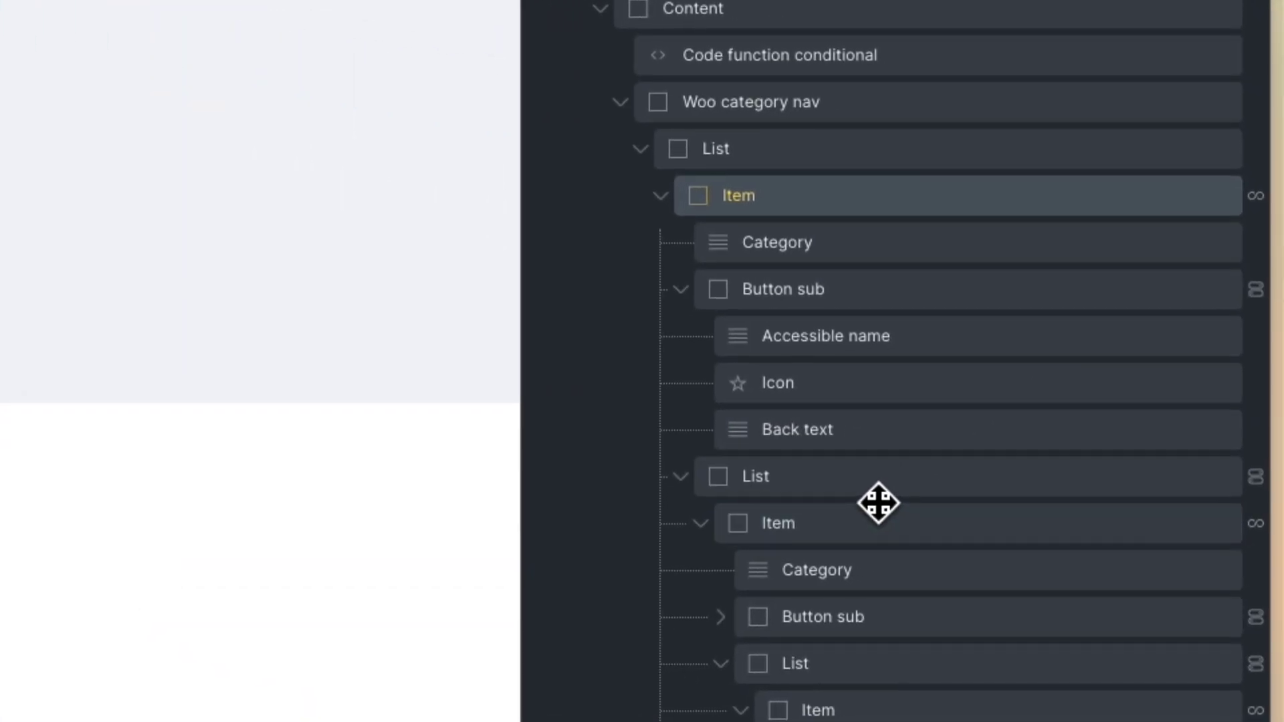
Step: Make the second-level Item query post Categories instead of Product categories
left_click(871, 515)
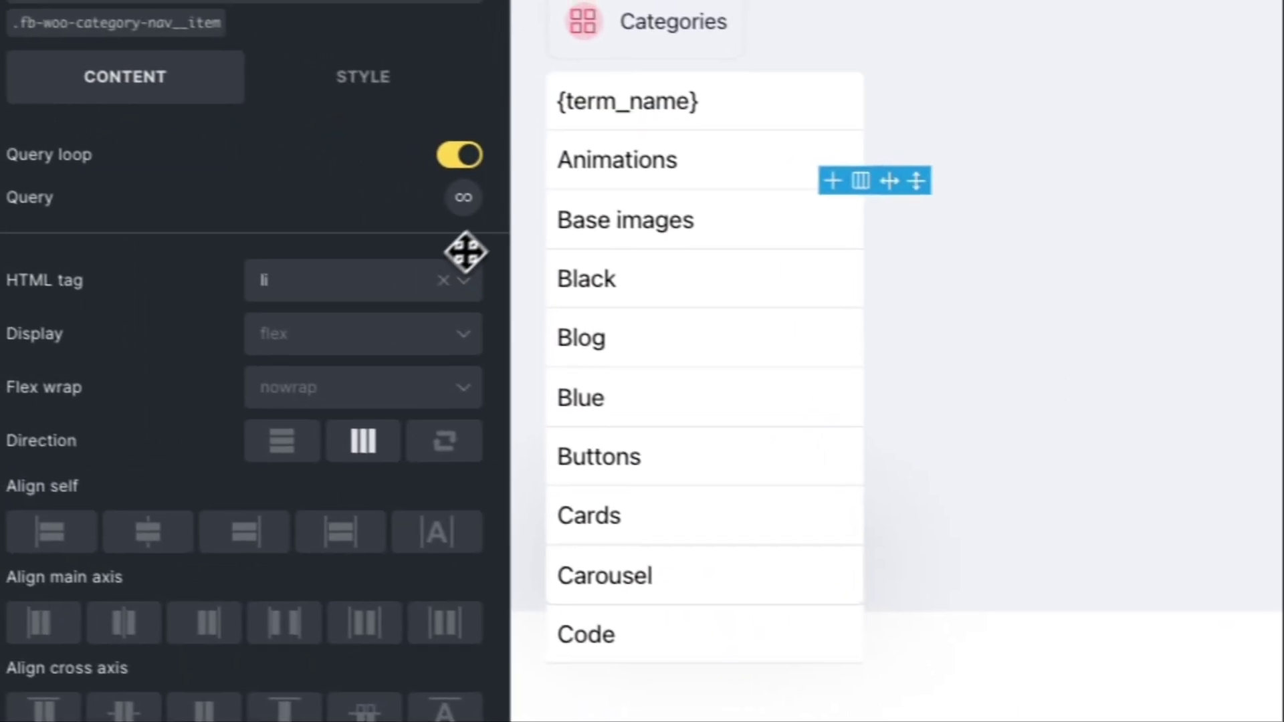
left_click(304, 404)
left_click(316, 408)
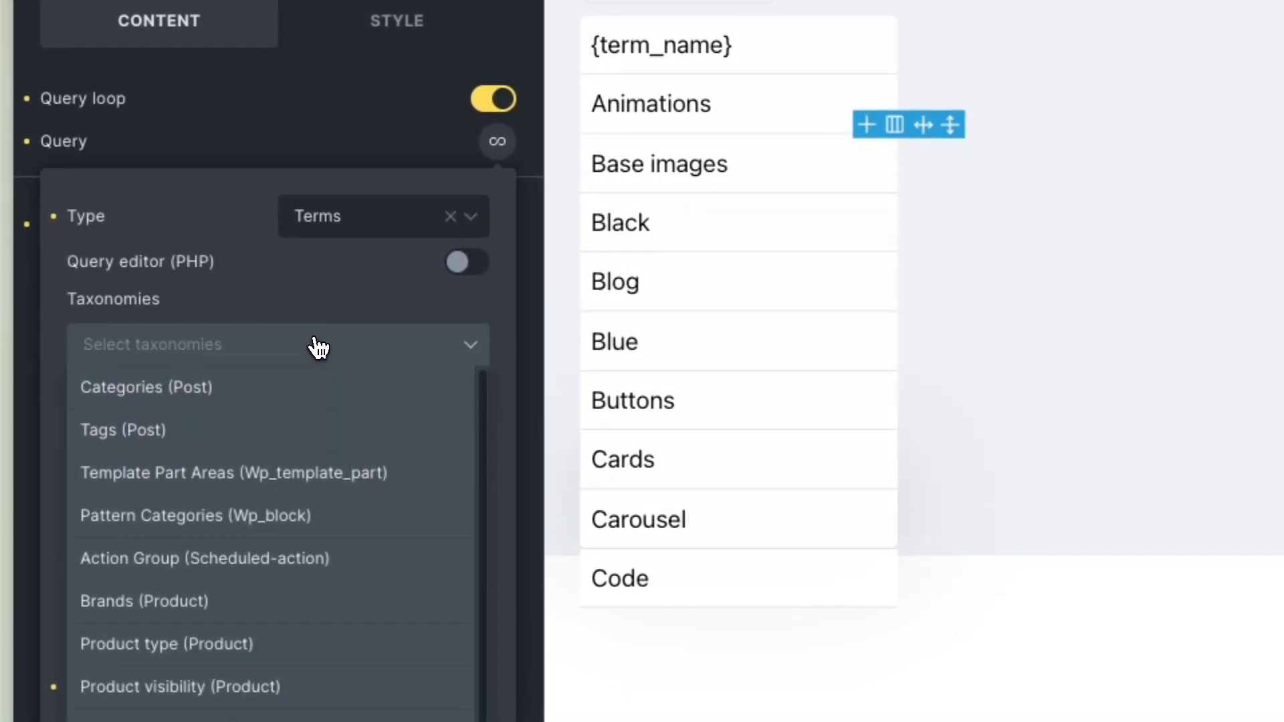
left_click(324, 377)
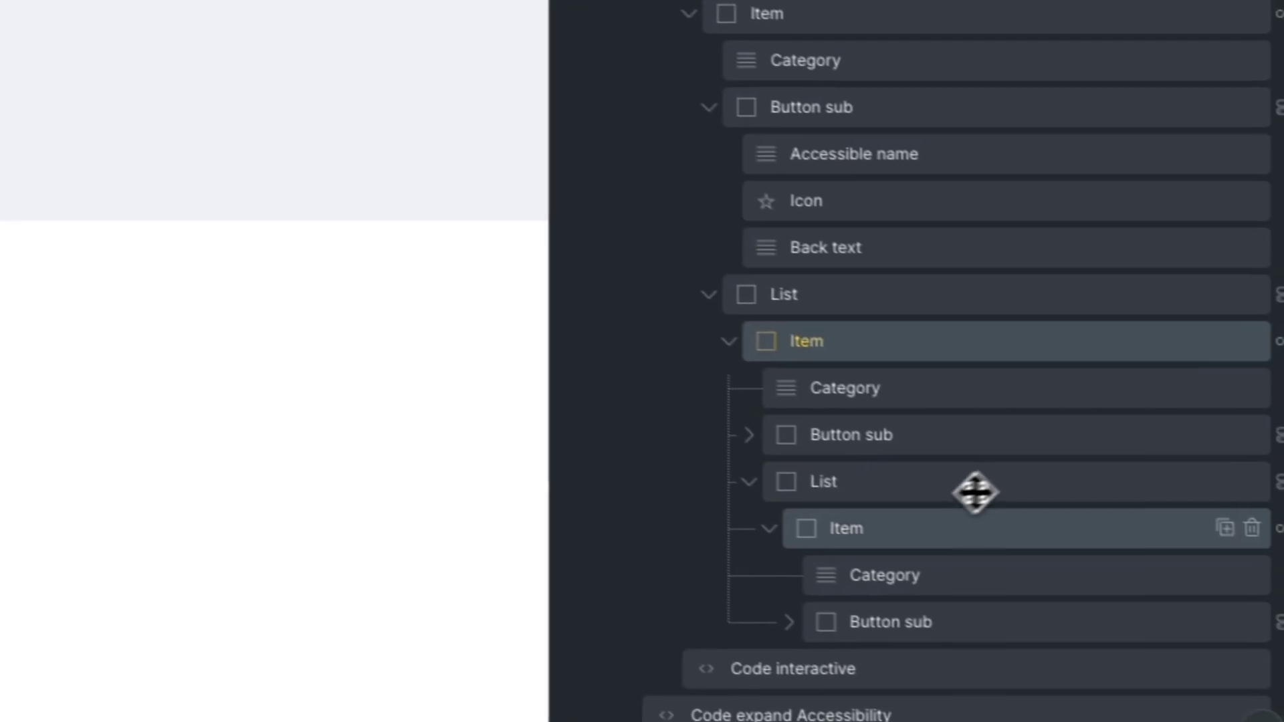
Step: Replace Product categories with post Categories in the third-level Item's query loop
left_click(870, 529)
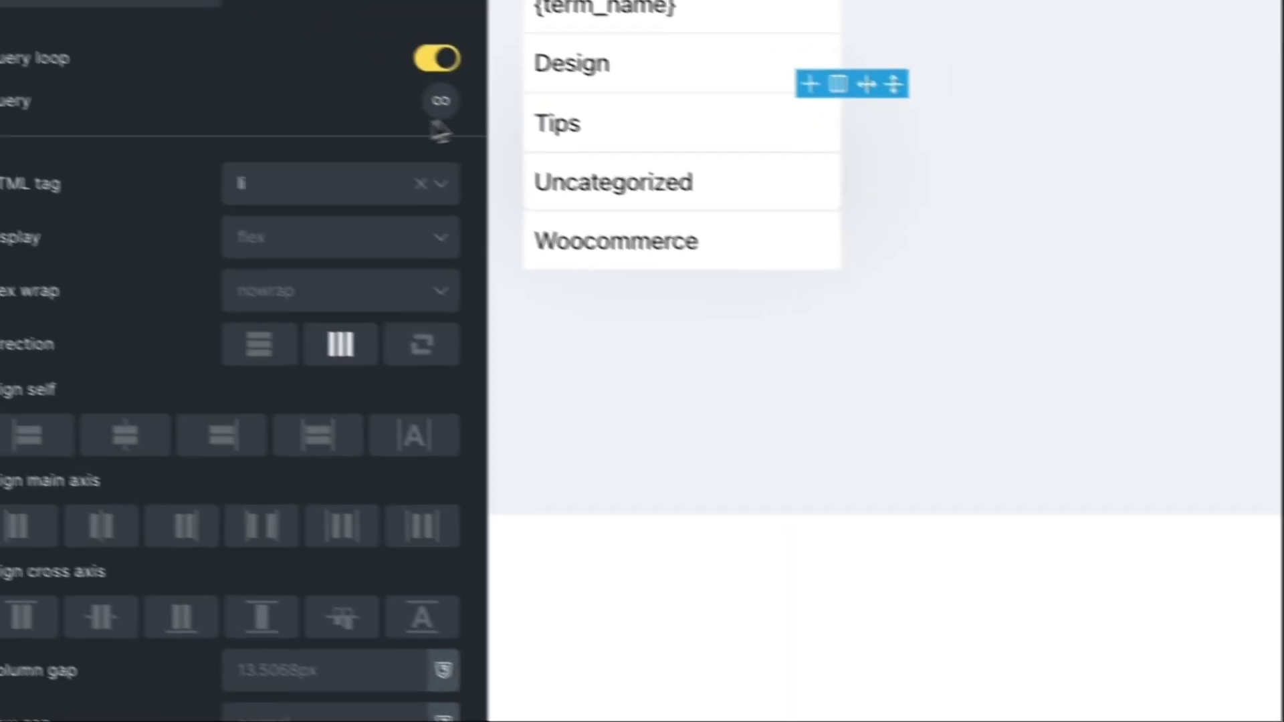
left_click(439, 107)
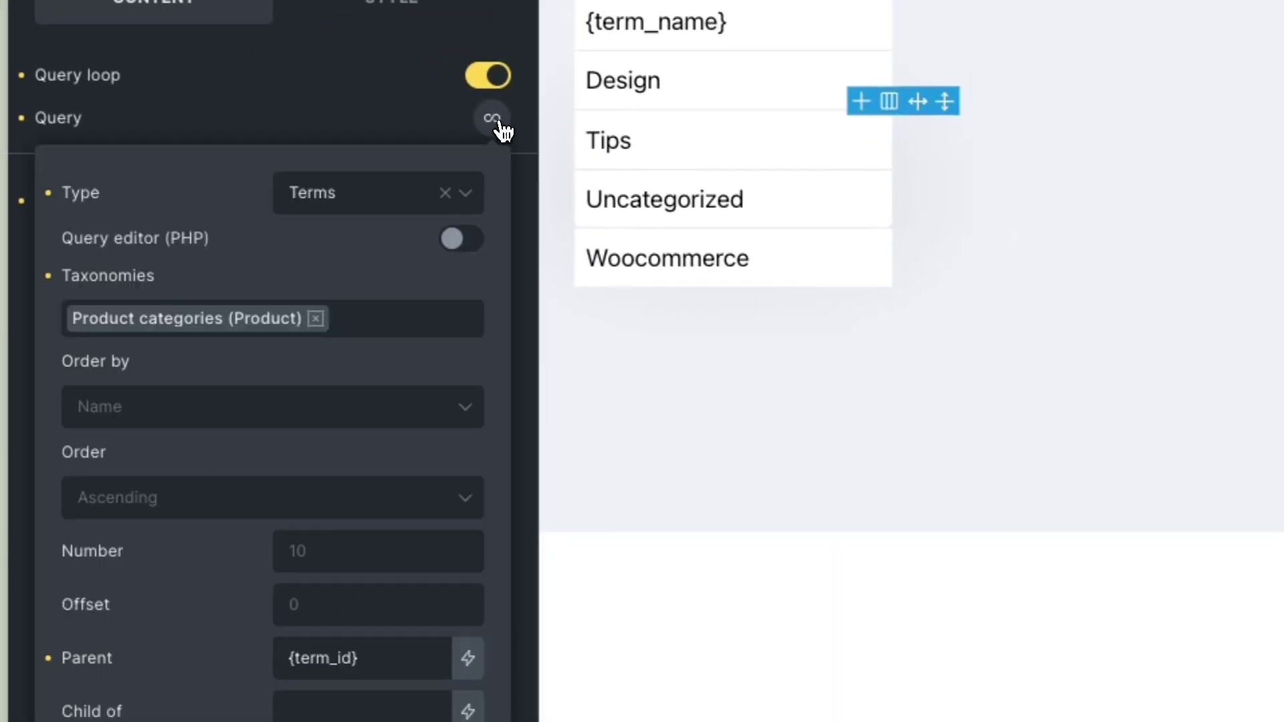
left_click(321, 320)
left_click(327, 333)
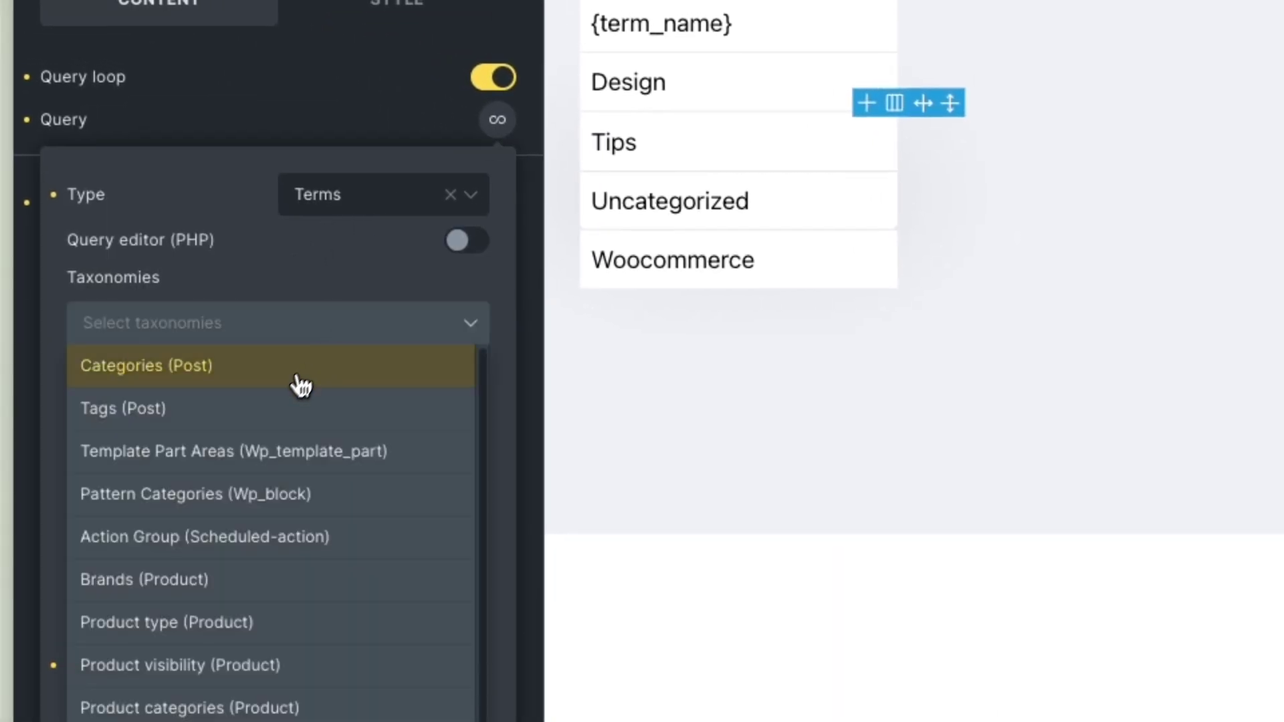
left_click(261, 378)
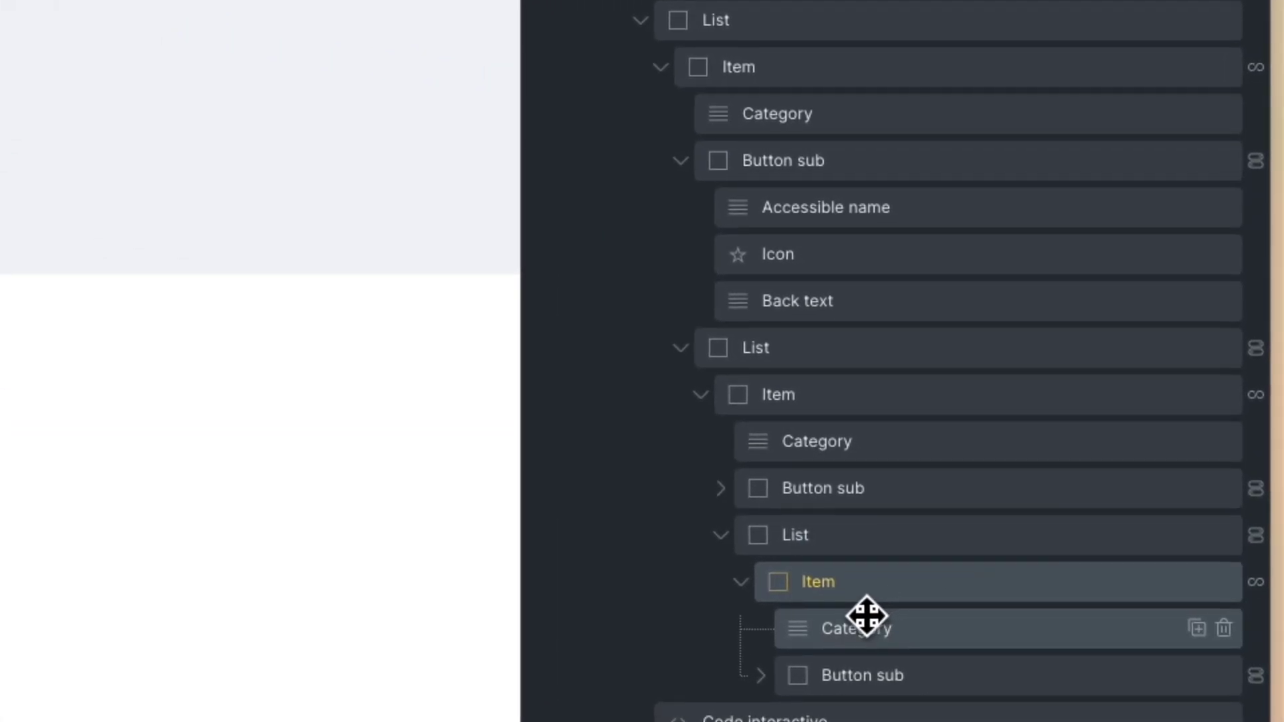
scroll(866, 617, "up", 2)
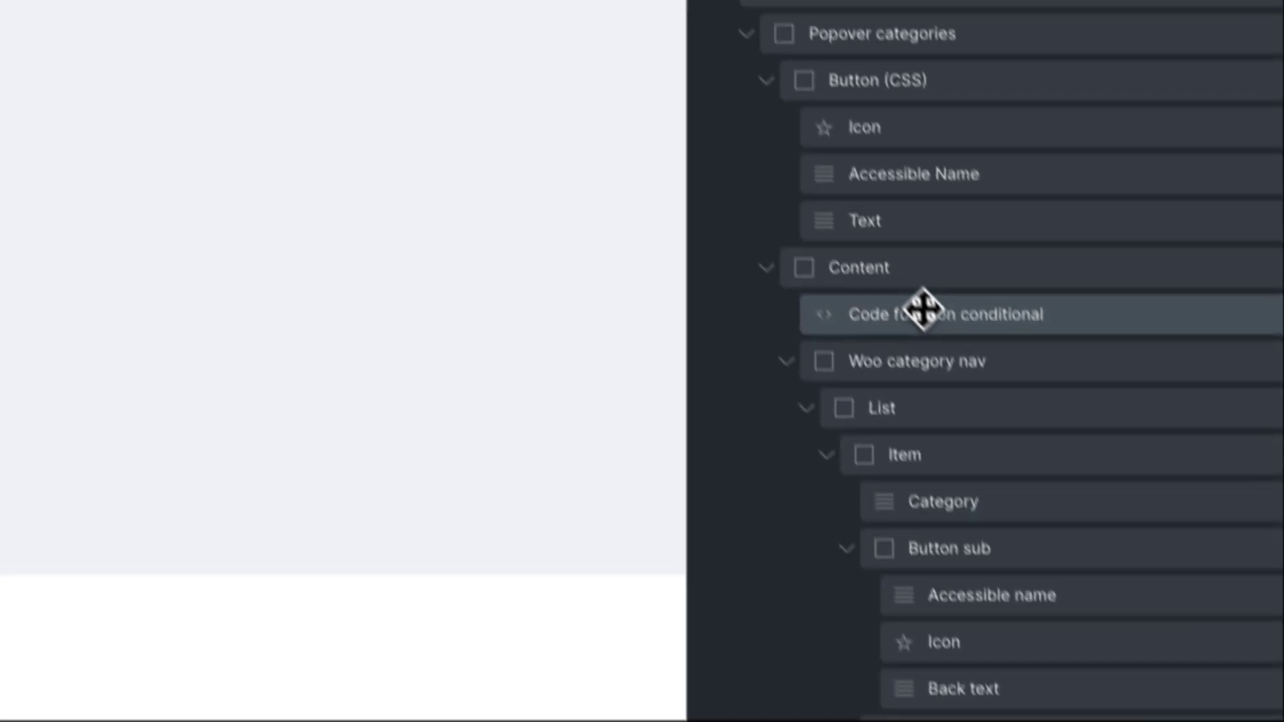
Step: Change 'product_cat' to 'category' in the subcat_woo function and save the template
left_click(759, 10)
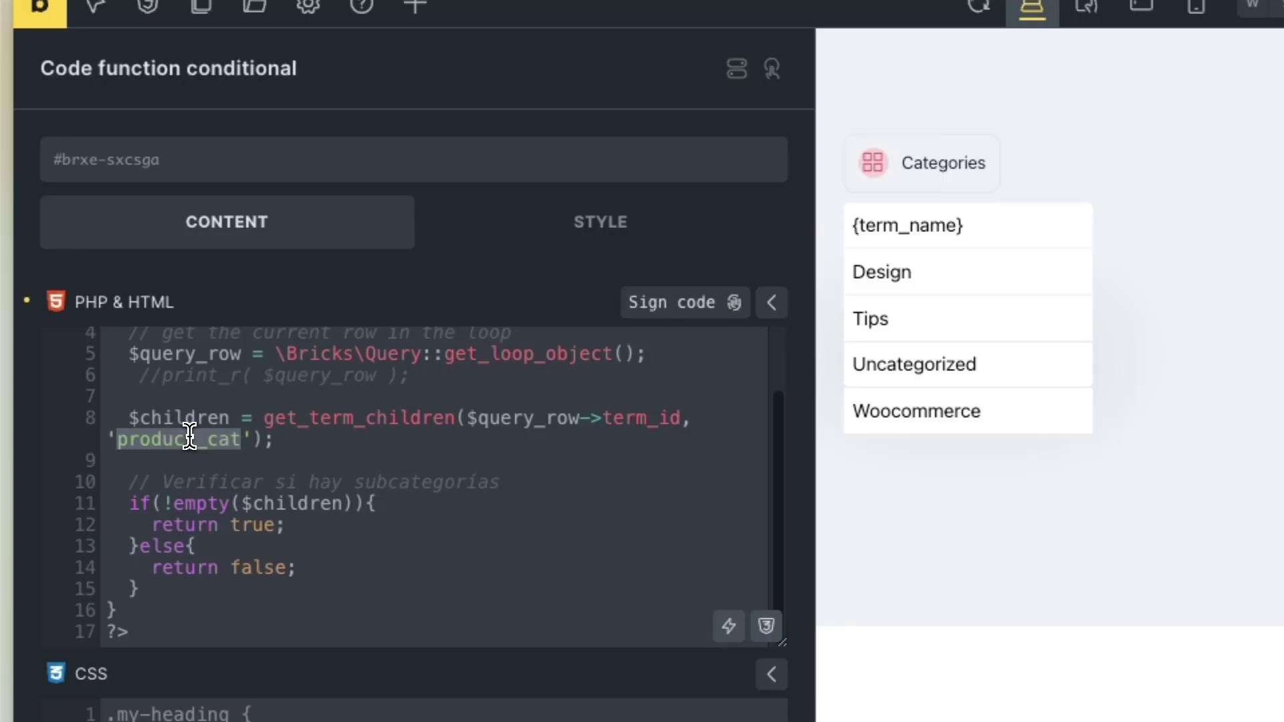
type("ca")
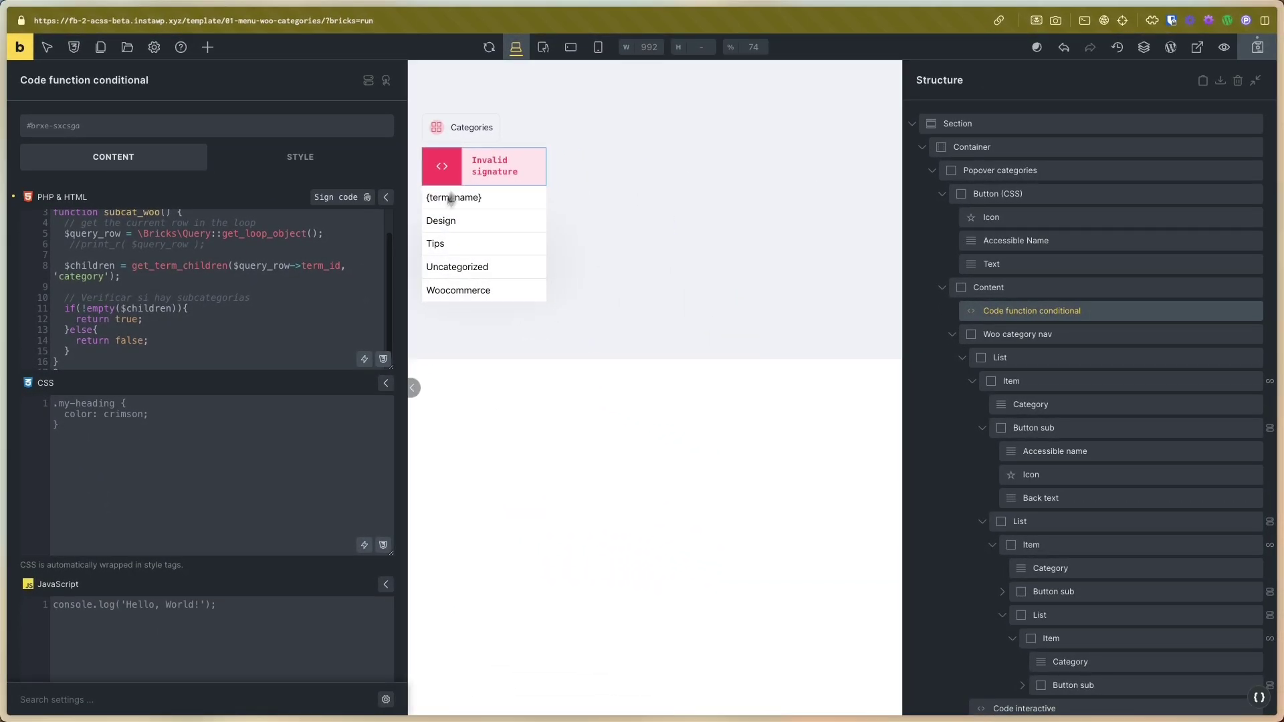
left_click(1260, 48)
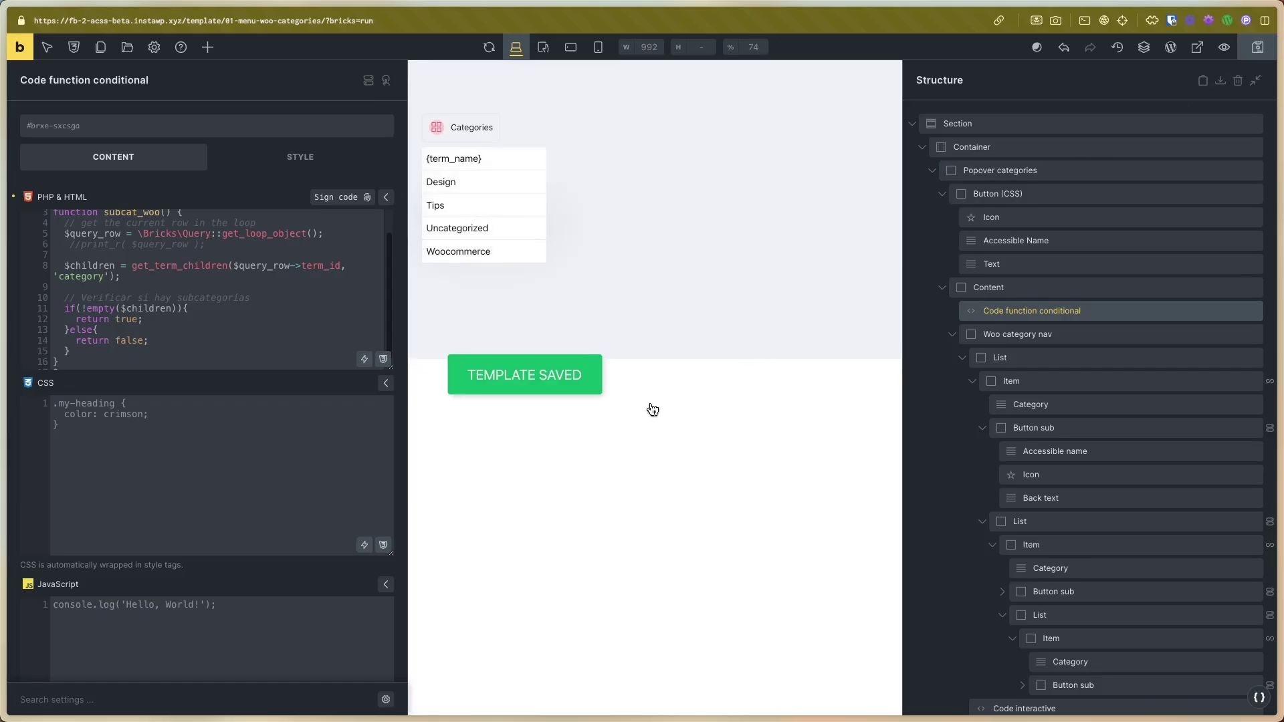
key("ctrl+Tab")
key("ctrl+Tab")
key("ctrl+Tab")
key("ctrl+Tab")
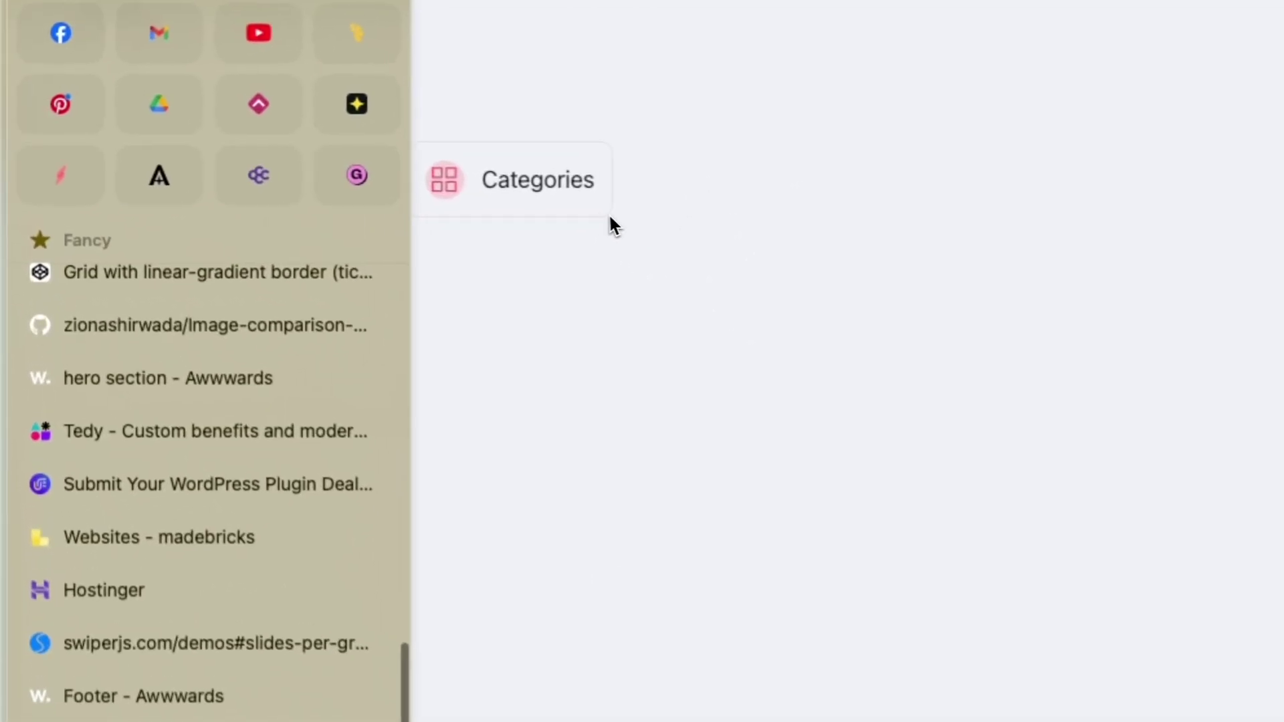
mouse_move(302, 167)
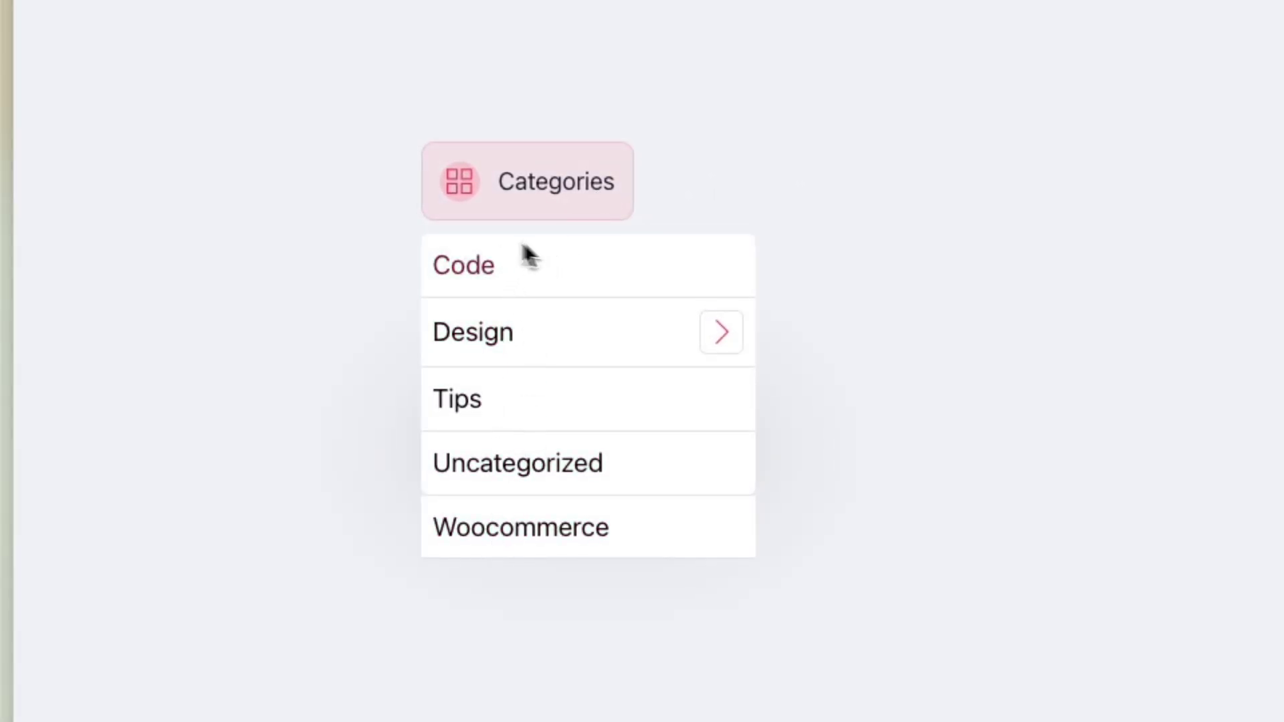
left_click(720, 333)
key("alt+Tab")
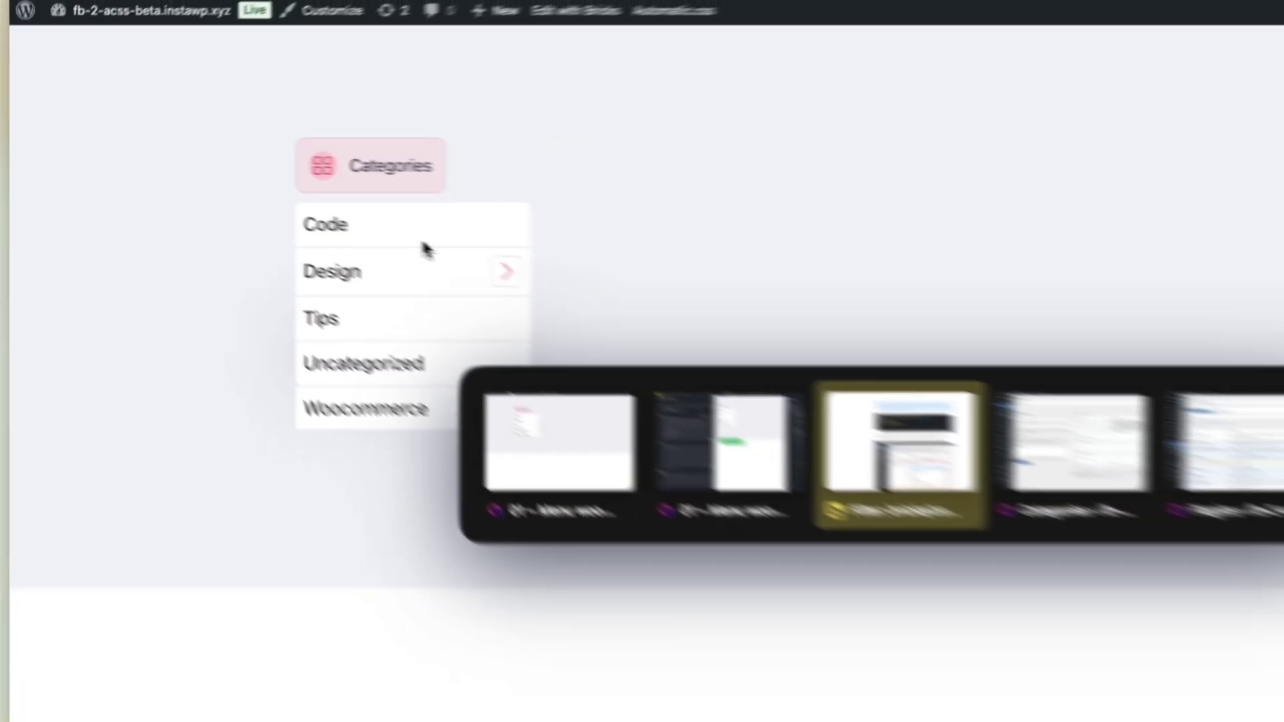
key("alt+Tab")
key("alt+Tab")
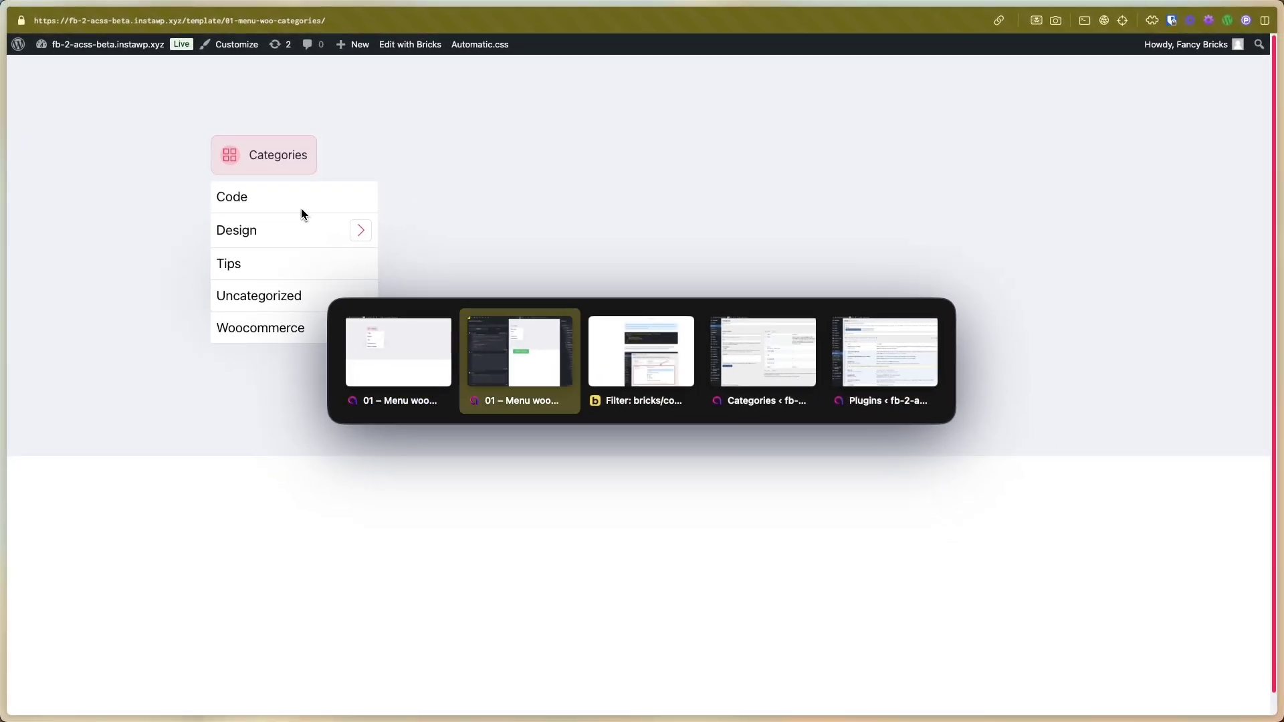